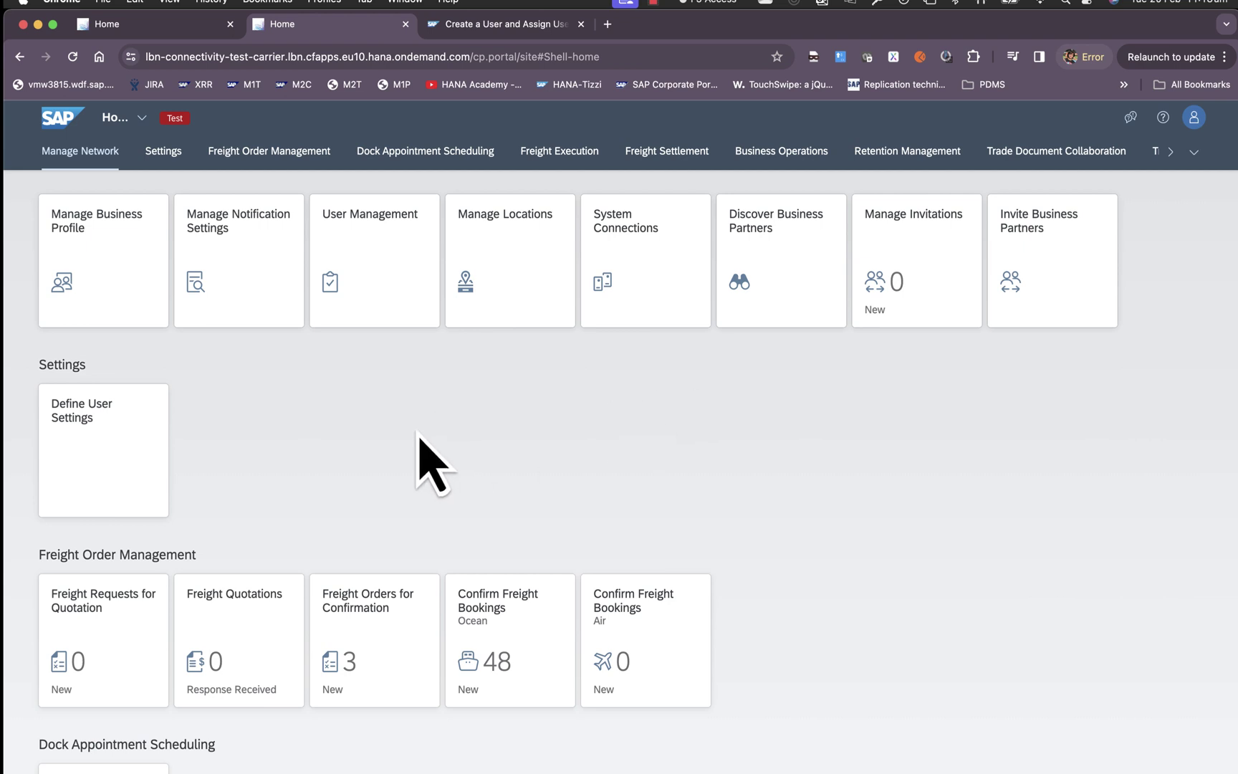
In User Management, add a new user row with the user's first name, last name and e-mail.
left_click(383, 277)
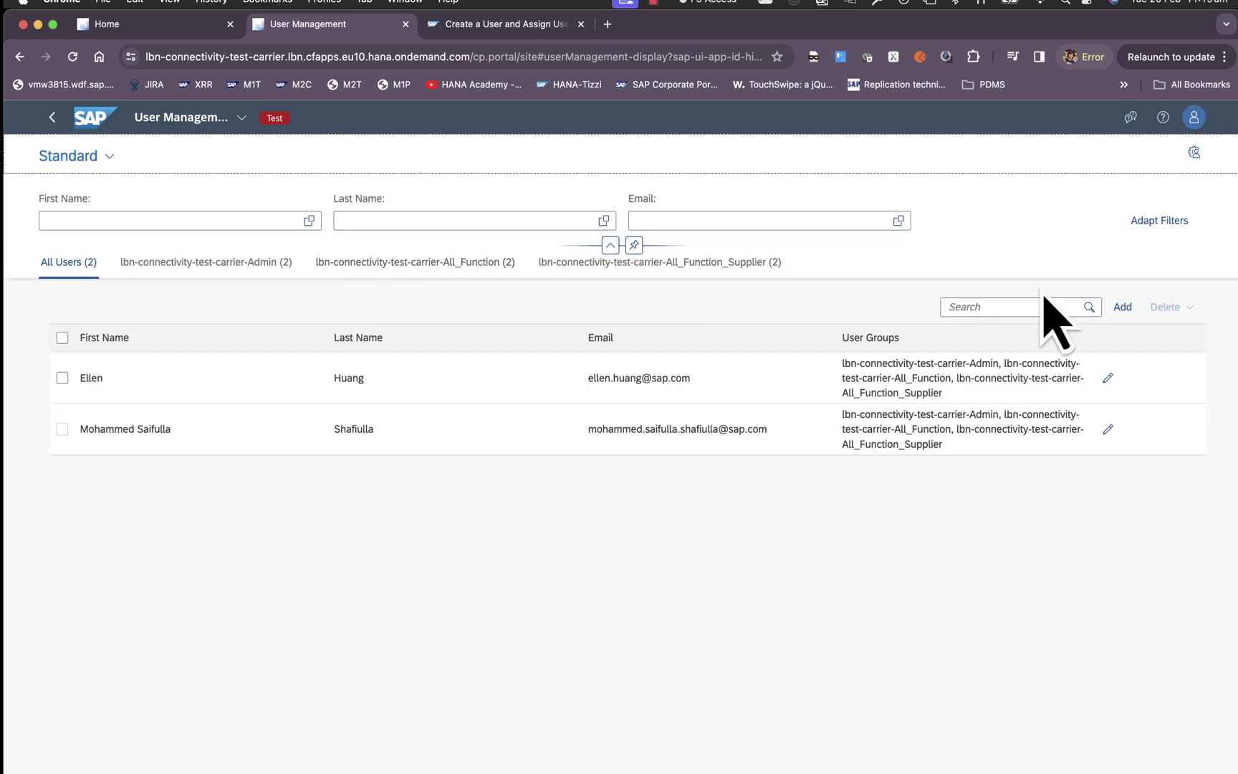
left_click(1123, 306)
left_click(166, 365)
type("John")
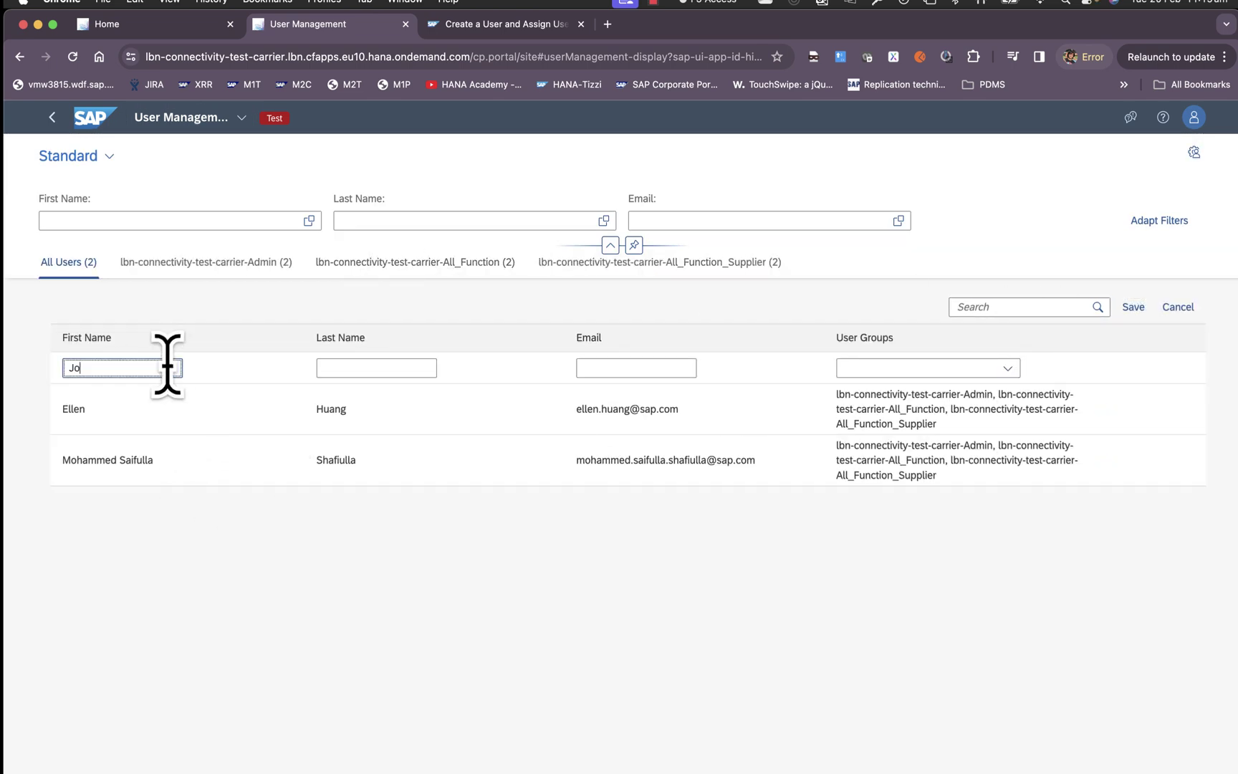
left_click(343, 367)
type("Smith")
left_click(595, 365)
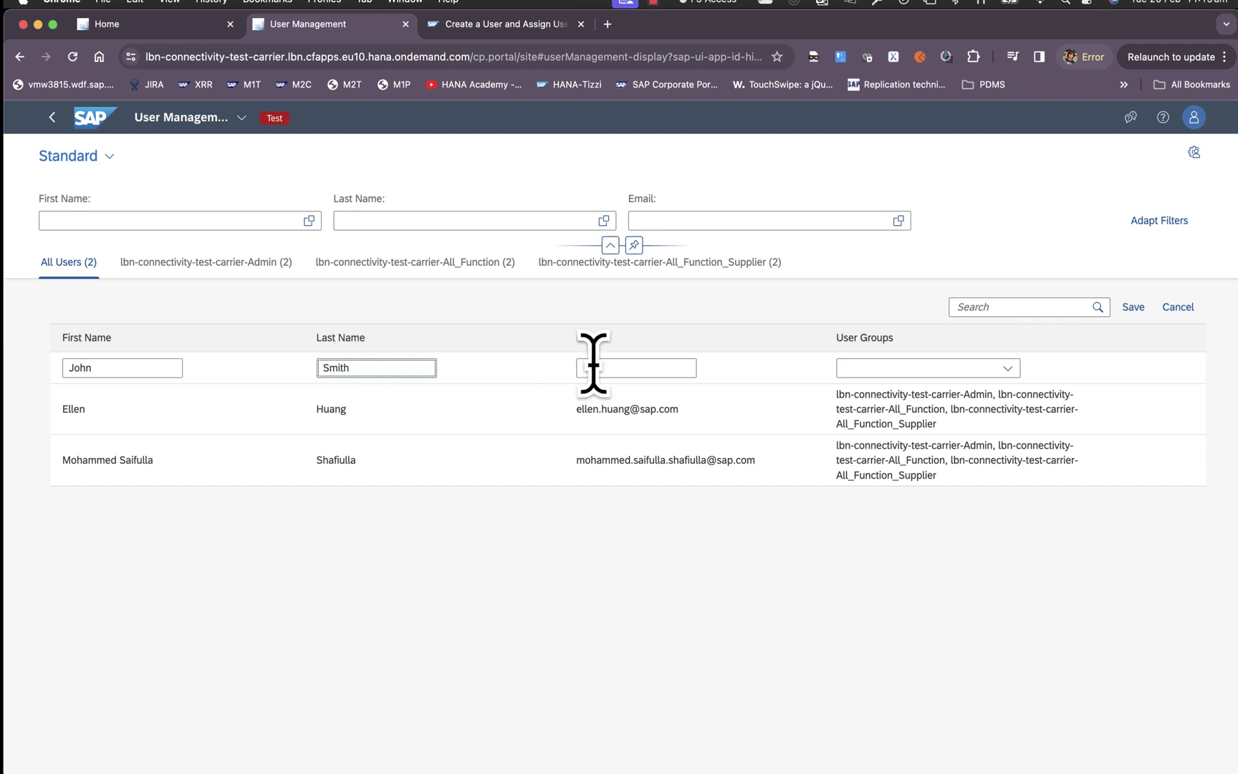
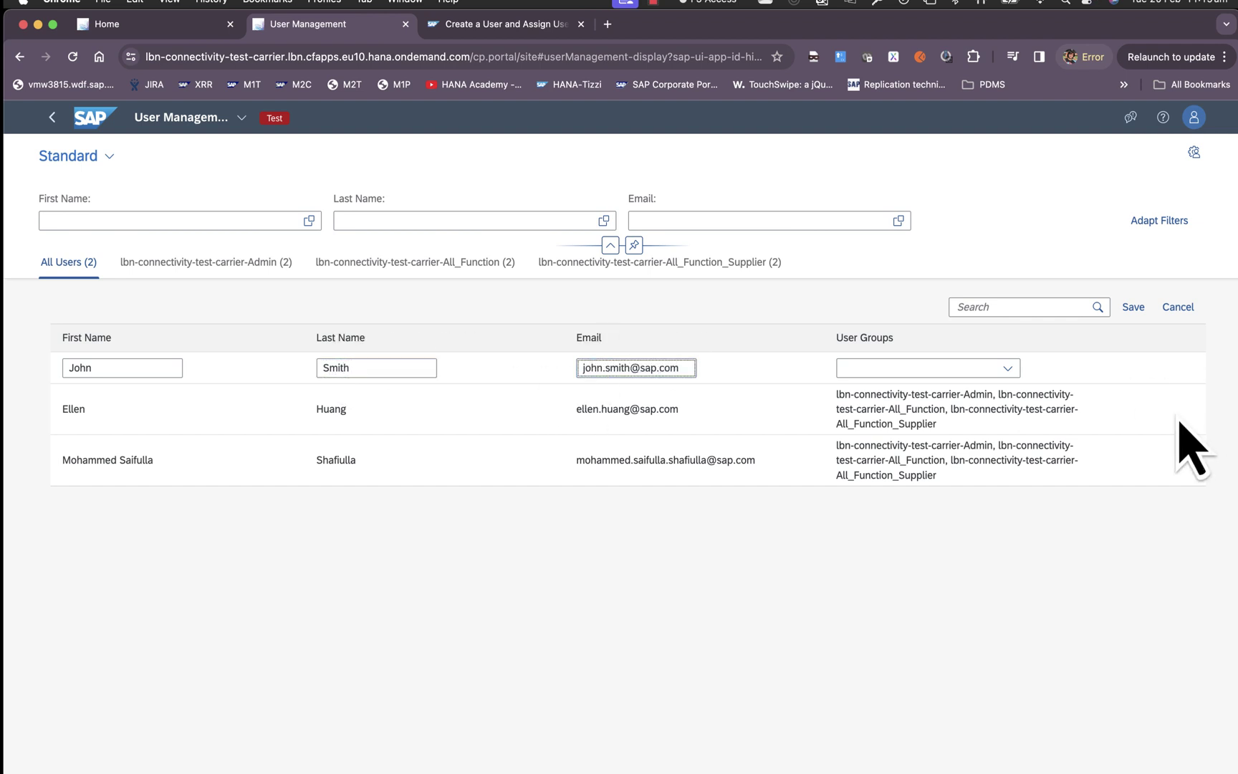
Assign the user to the lbn-connectivity-test-carrier-Admin group and save the new user.
left_click(1007, 367)
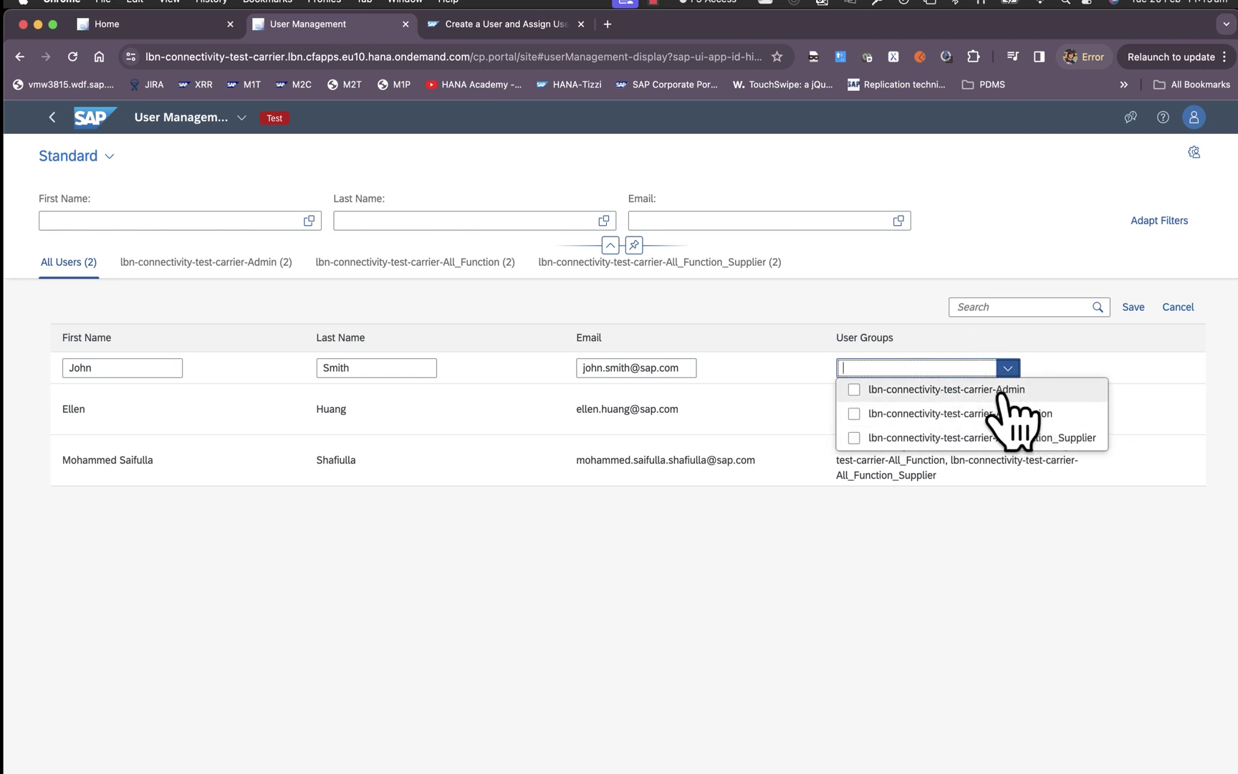
left_click(854, 388)
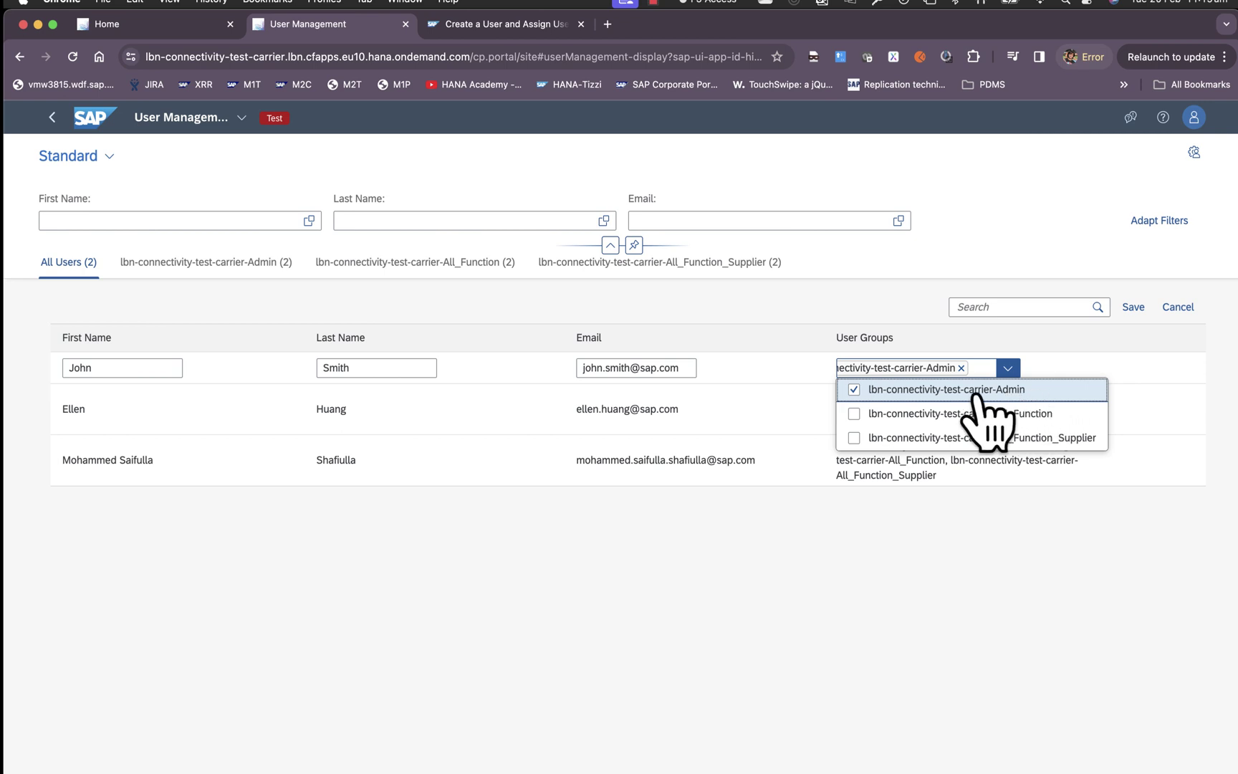
left_click(1061, 371)
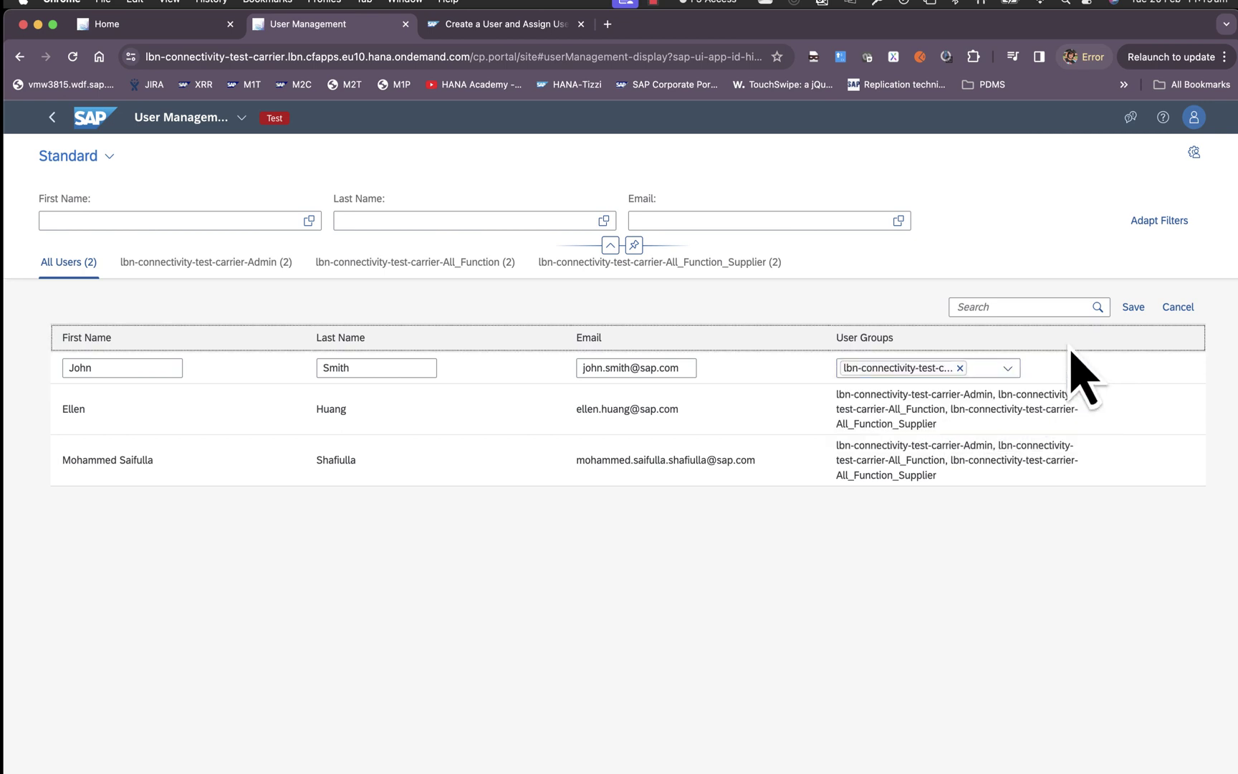
left_click(1133, 308)
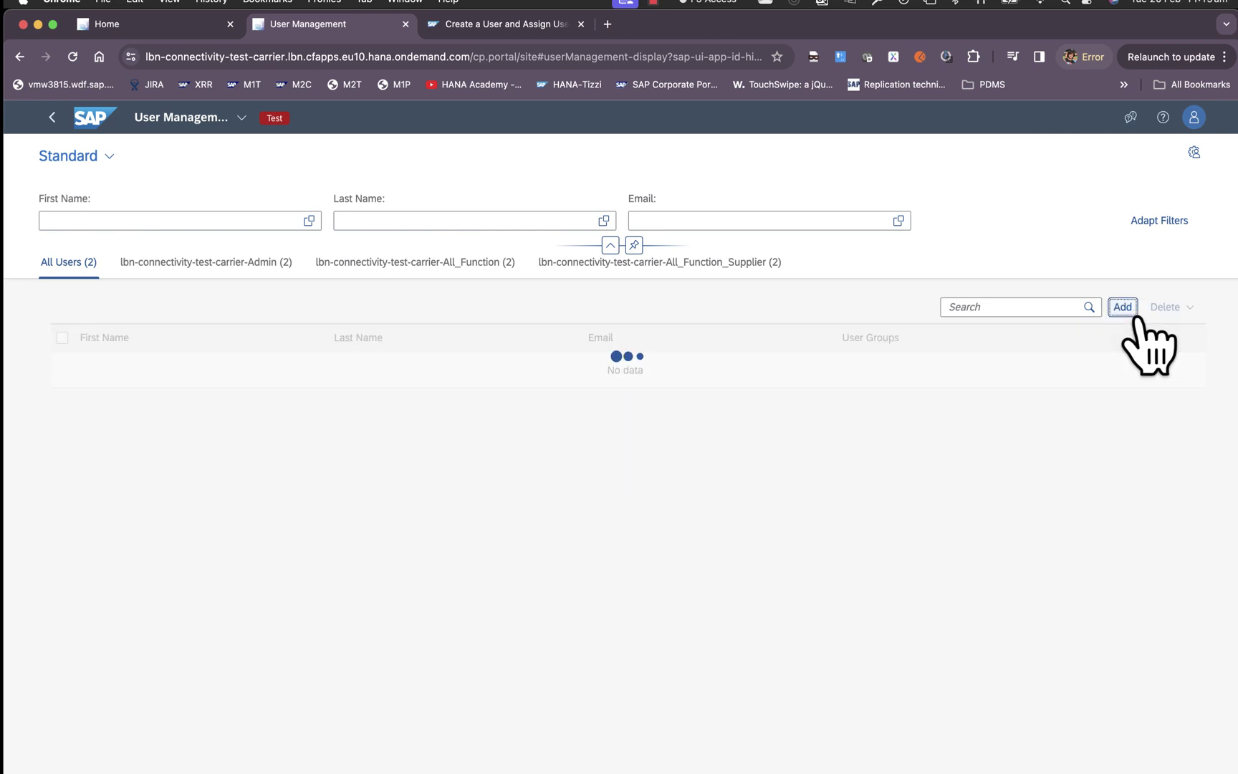
left_click(519, 27)
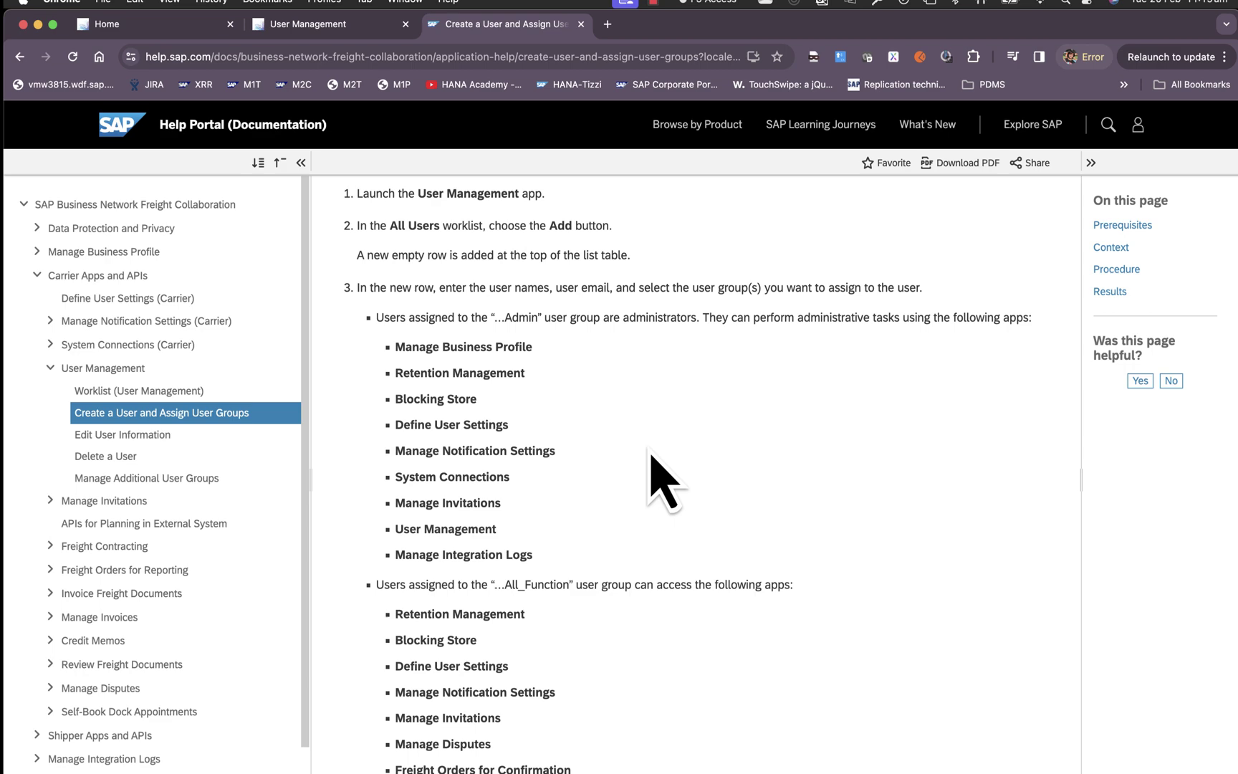
Review the Admin group's accessible apps in the Help Portal, then return to the launchpad home.
scroll(587, 494, "up", 6)
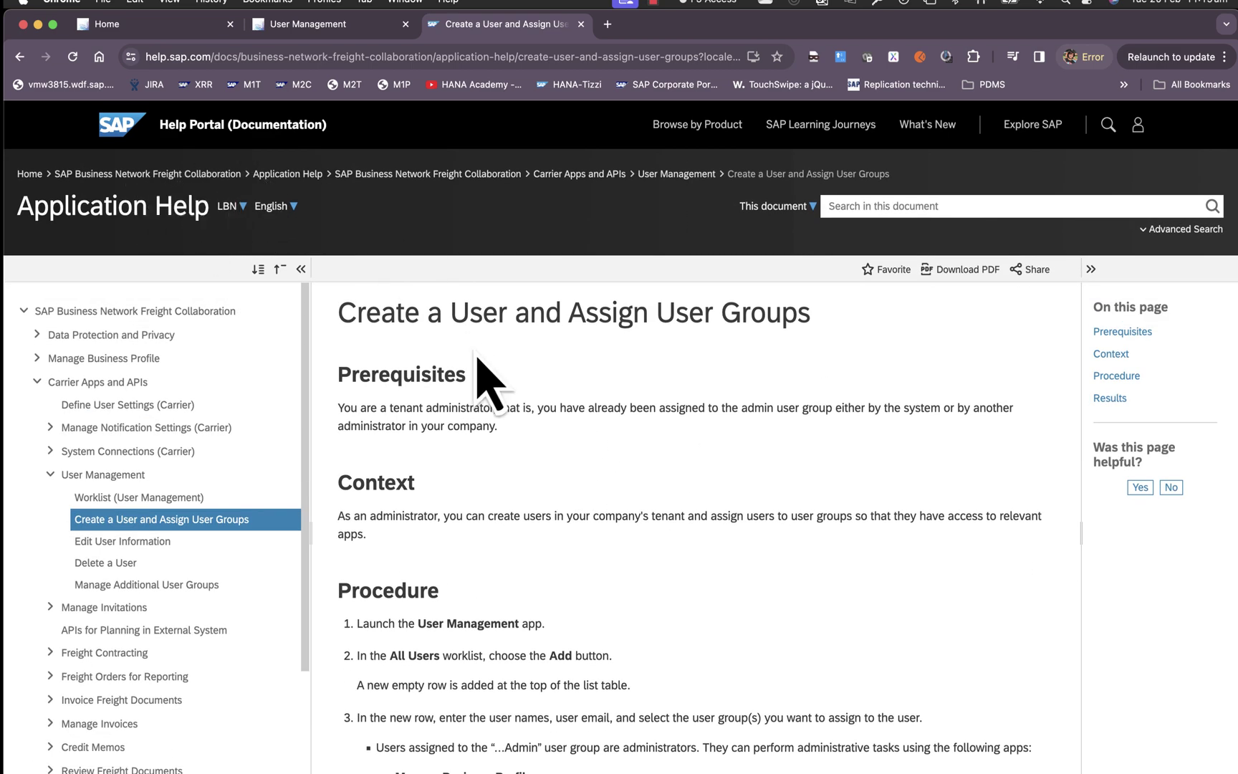
scroll(483, 501, "down", 7)
scroll(462, 534, "up", 1)
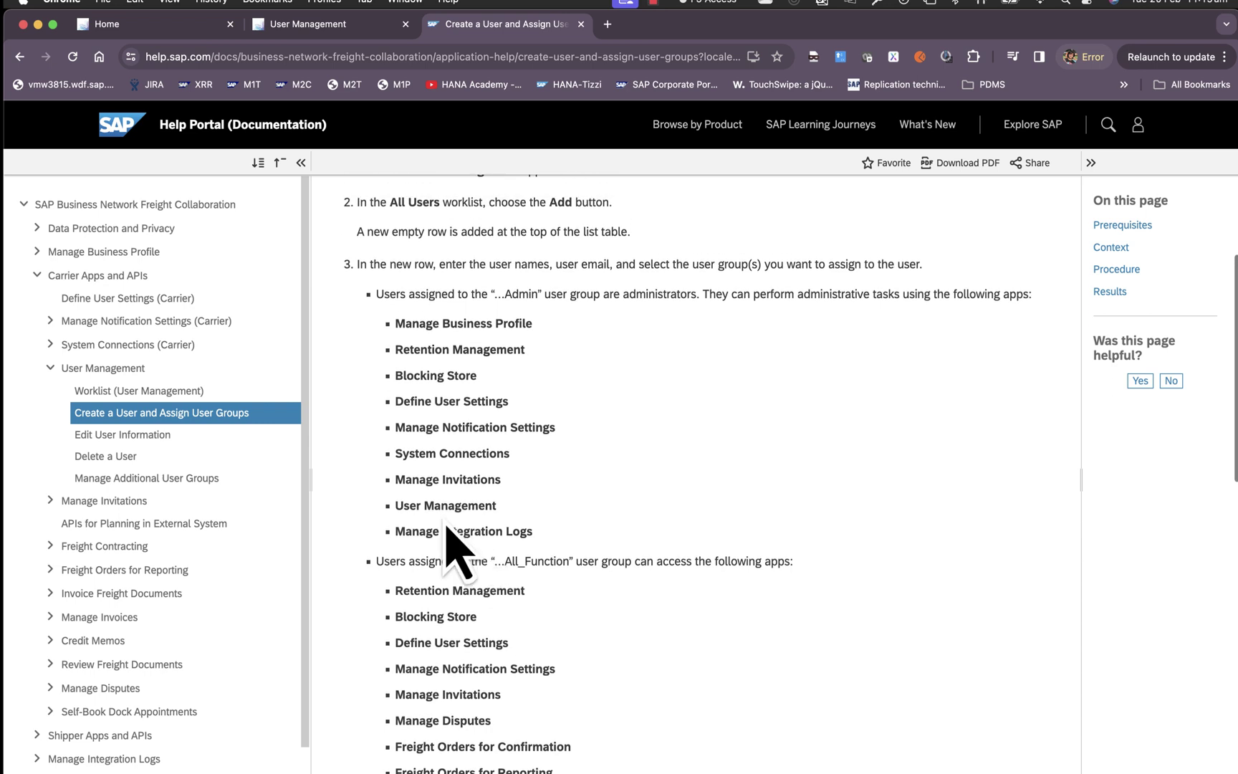
left_click_drag(394, 453, 513, 469)
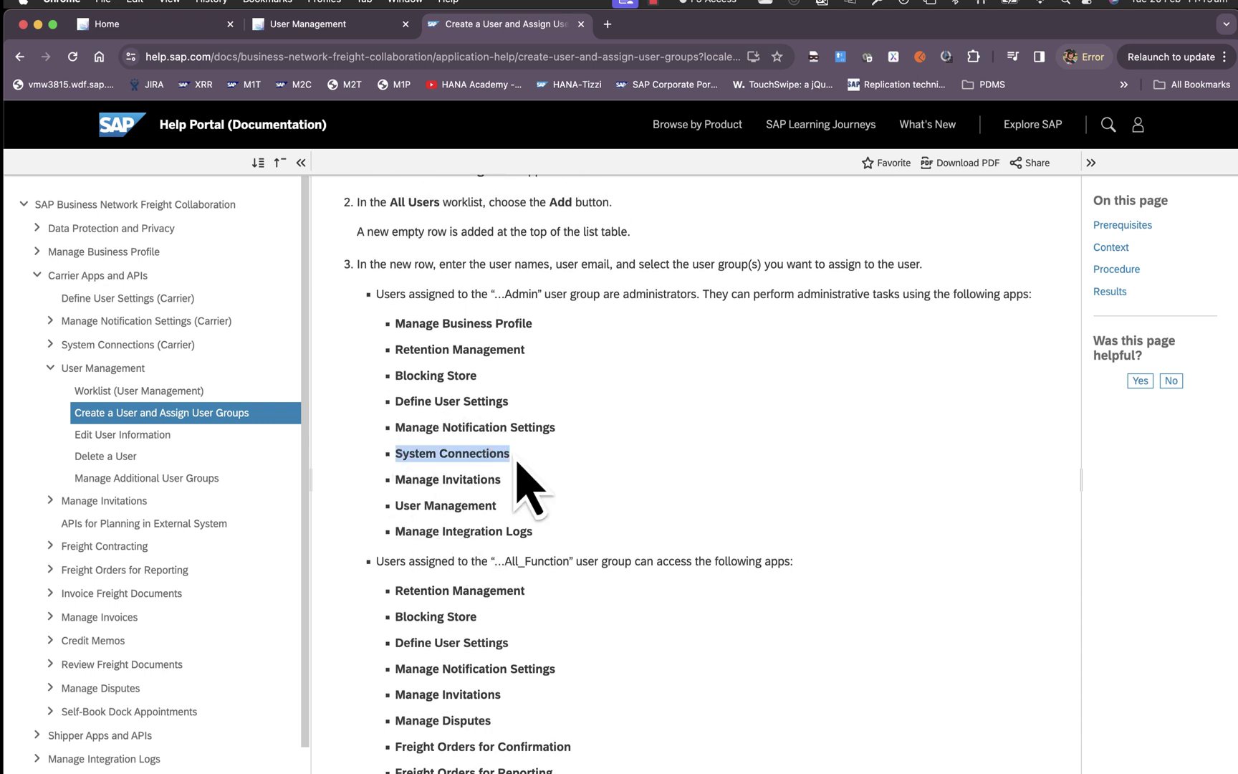
double_click(520, 293)
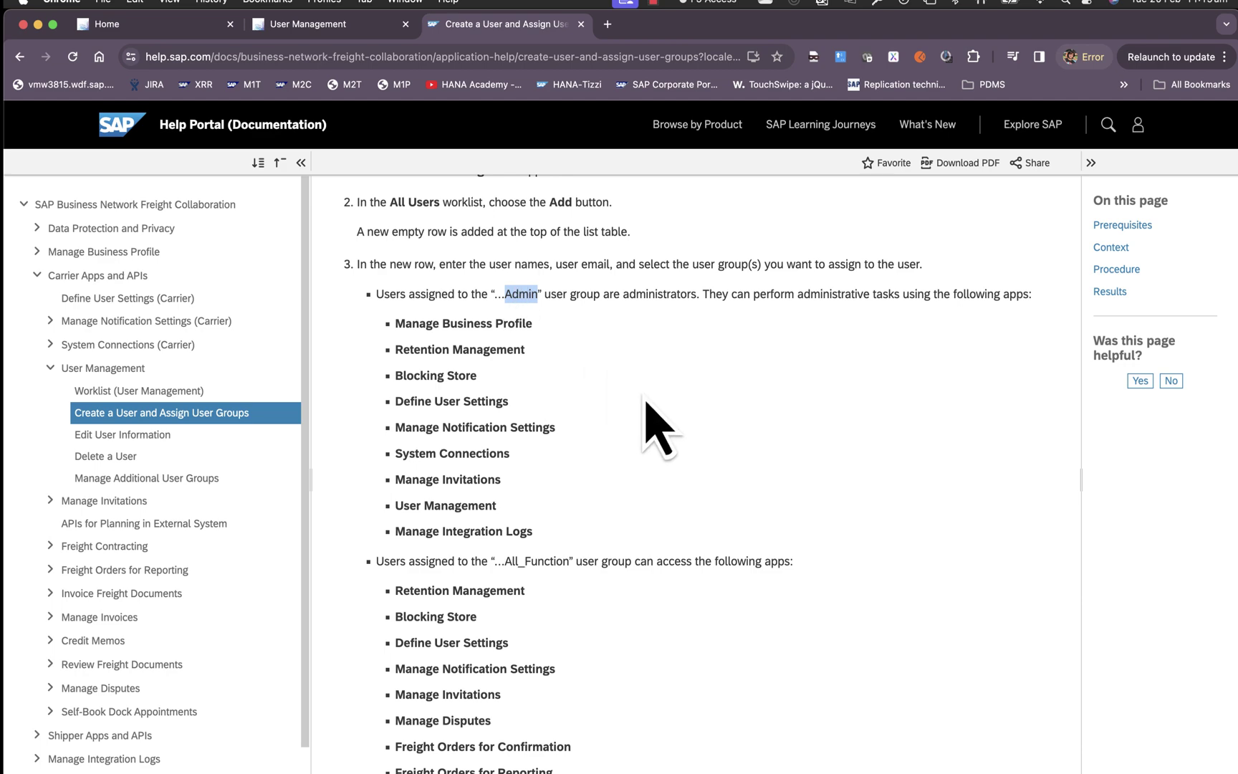
key("super+1")
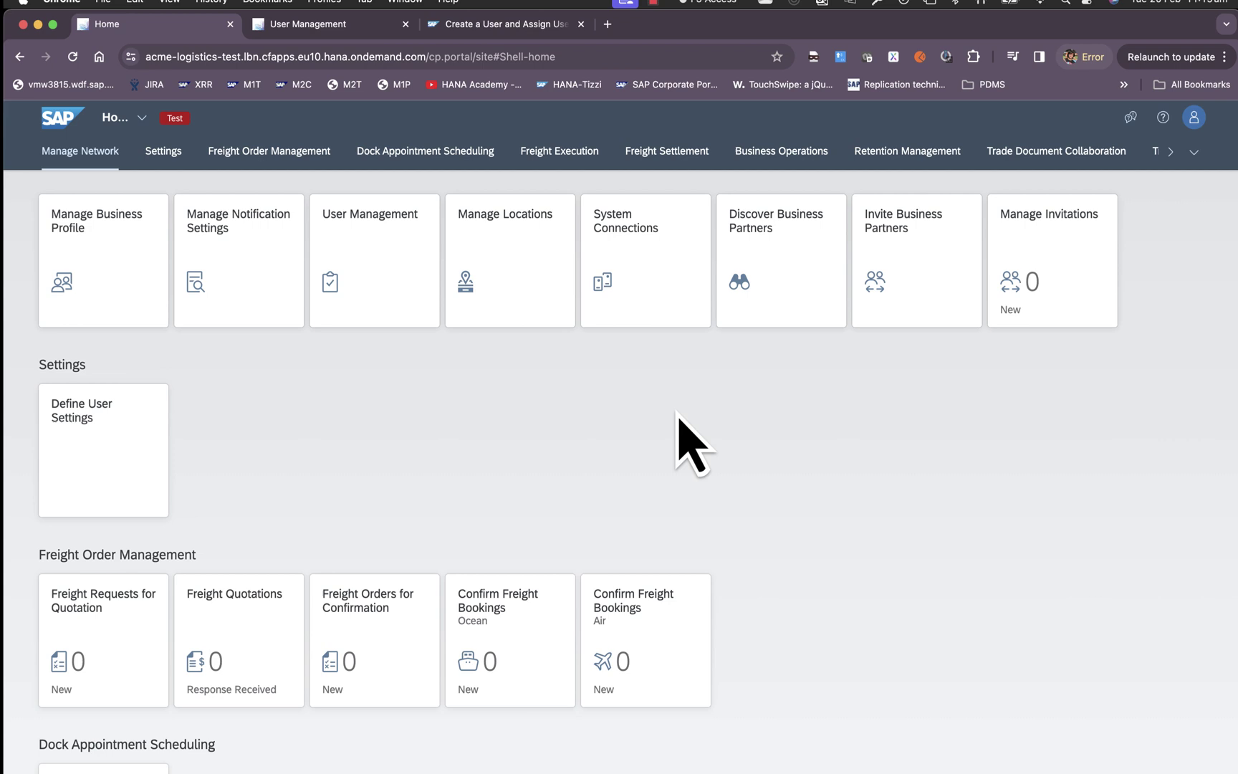
Open System Connections' Manage Details page and show the empty Authentication Details section.
left_click(653, 260)
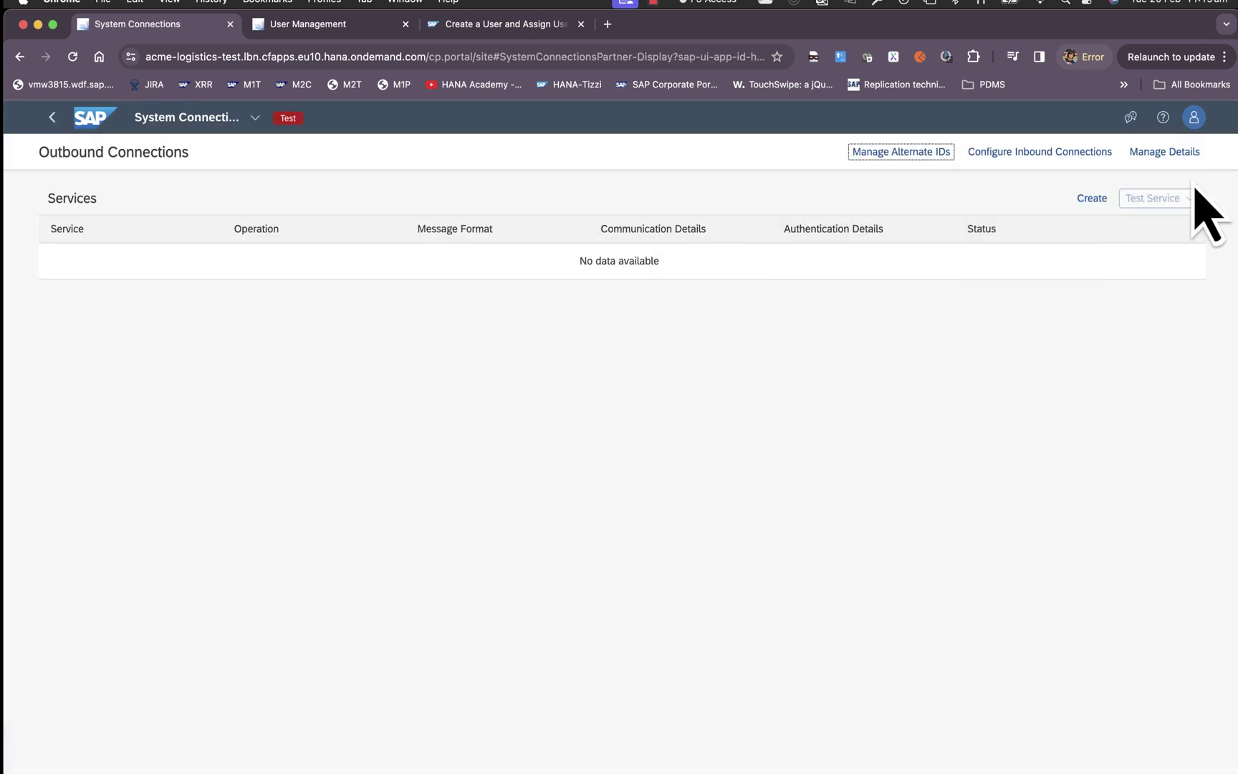
left_click(1183, 153)
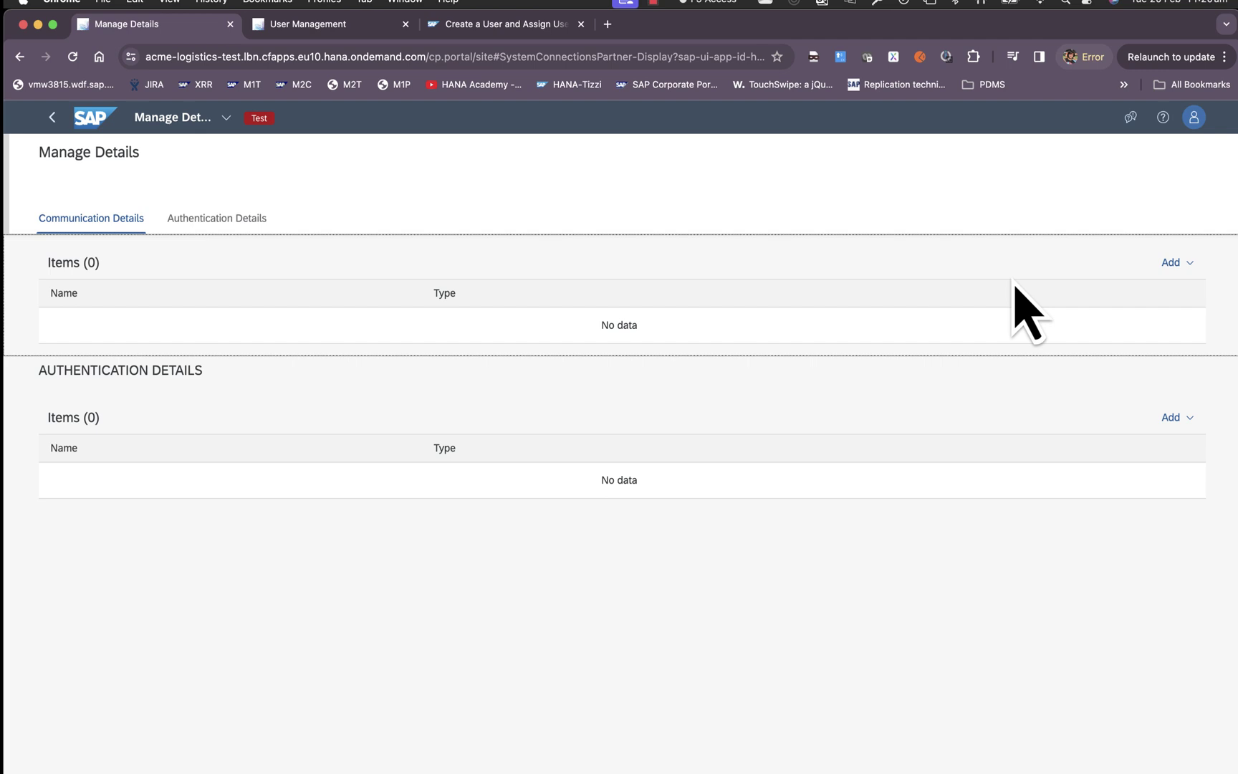
left_click(254, 228)
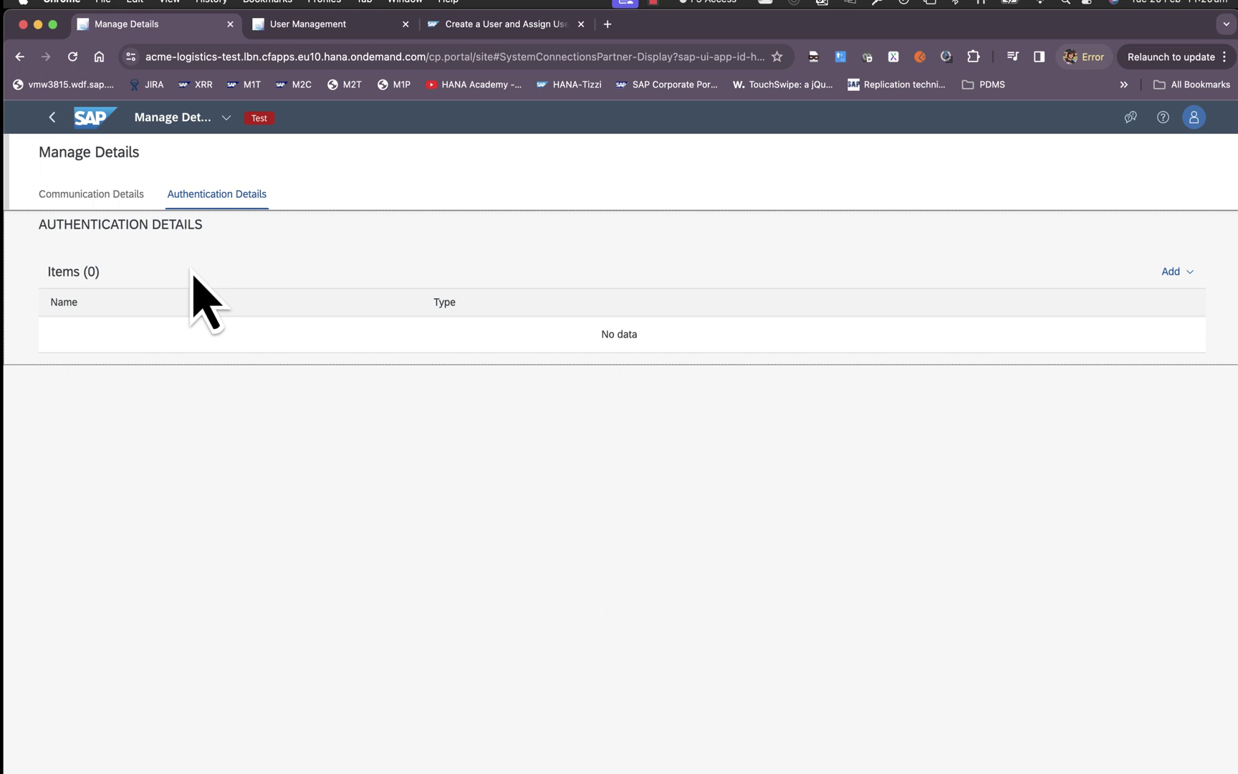
scroll(195, 287, "up", 3)
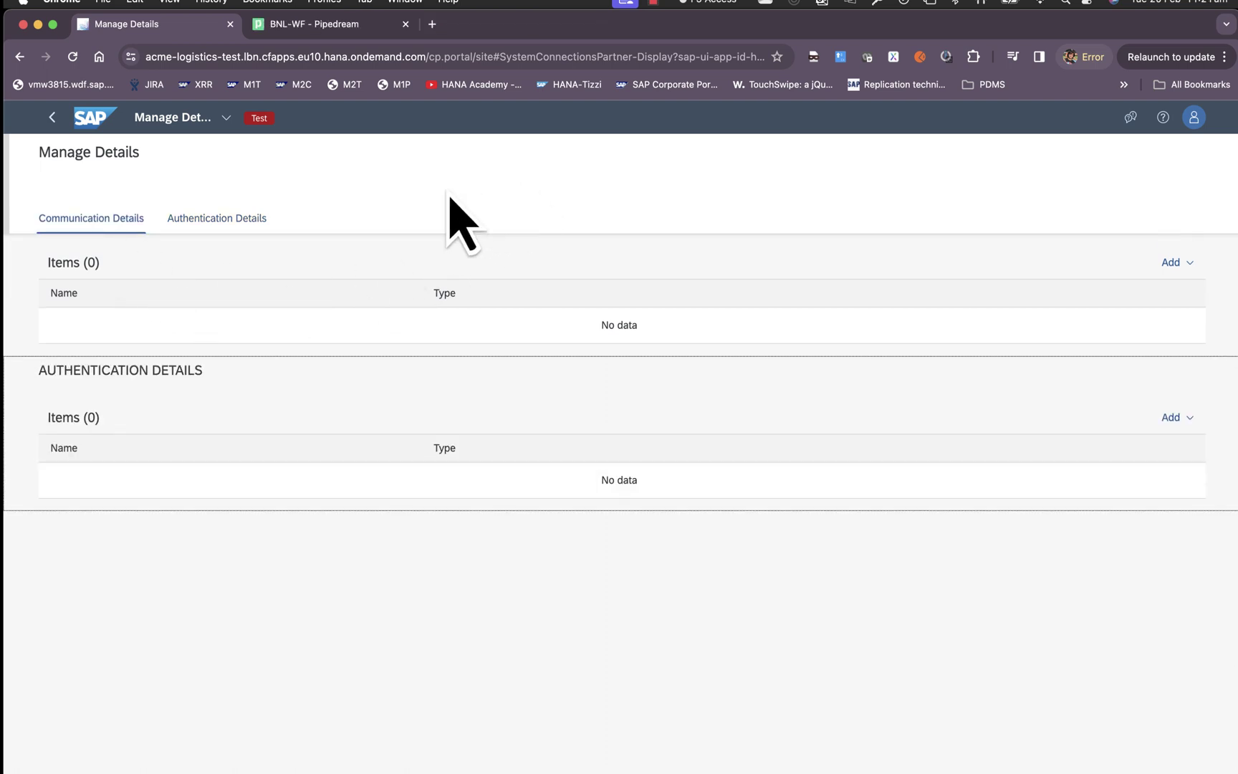
left_click(349, 28)
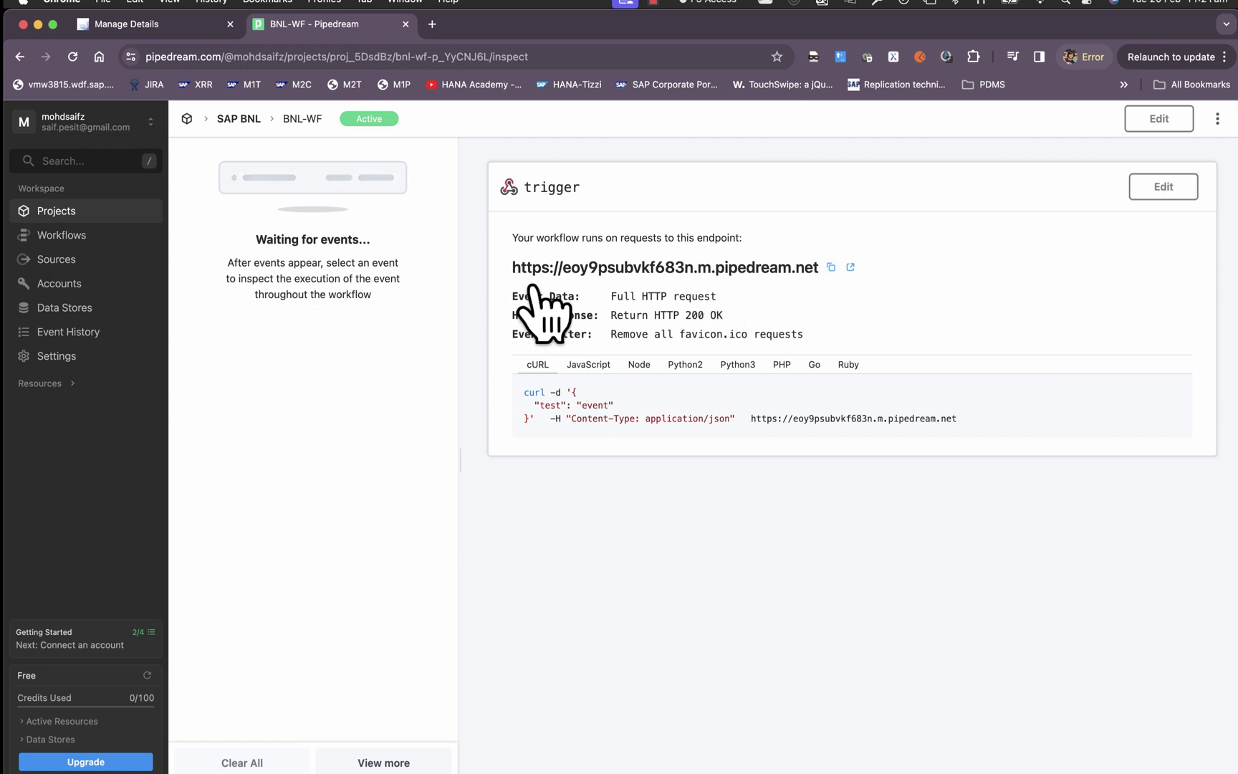
left_click(172, 24)
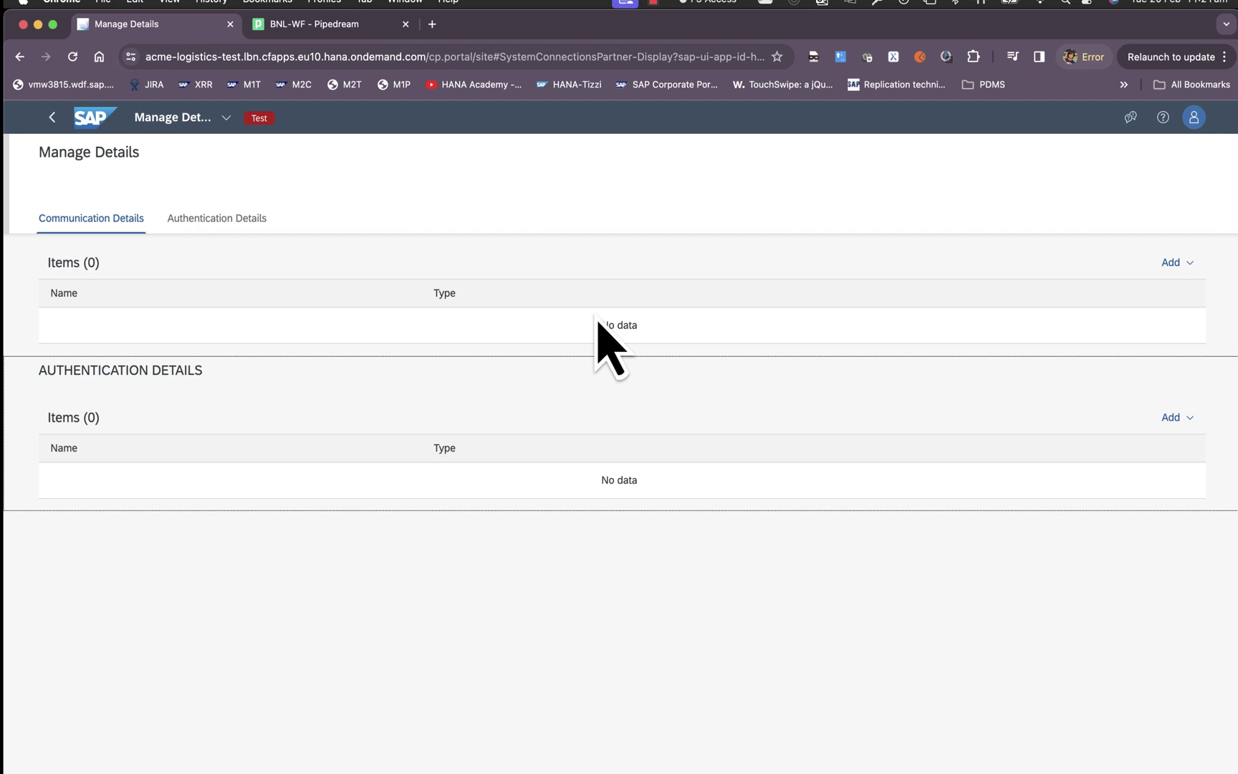
Create HTTPS communication details FreightOrderWH with the Pipedream webhook URL as base URL.
left_click(1174, 262)
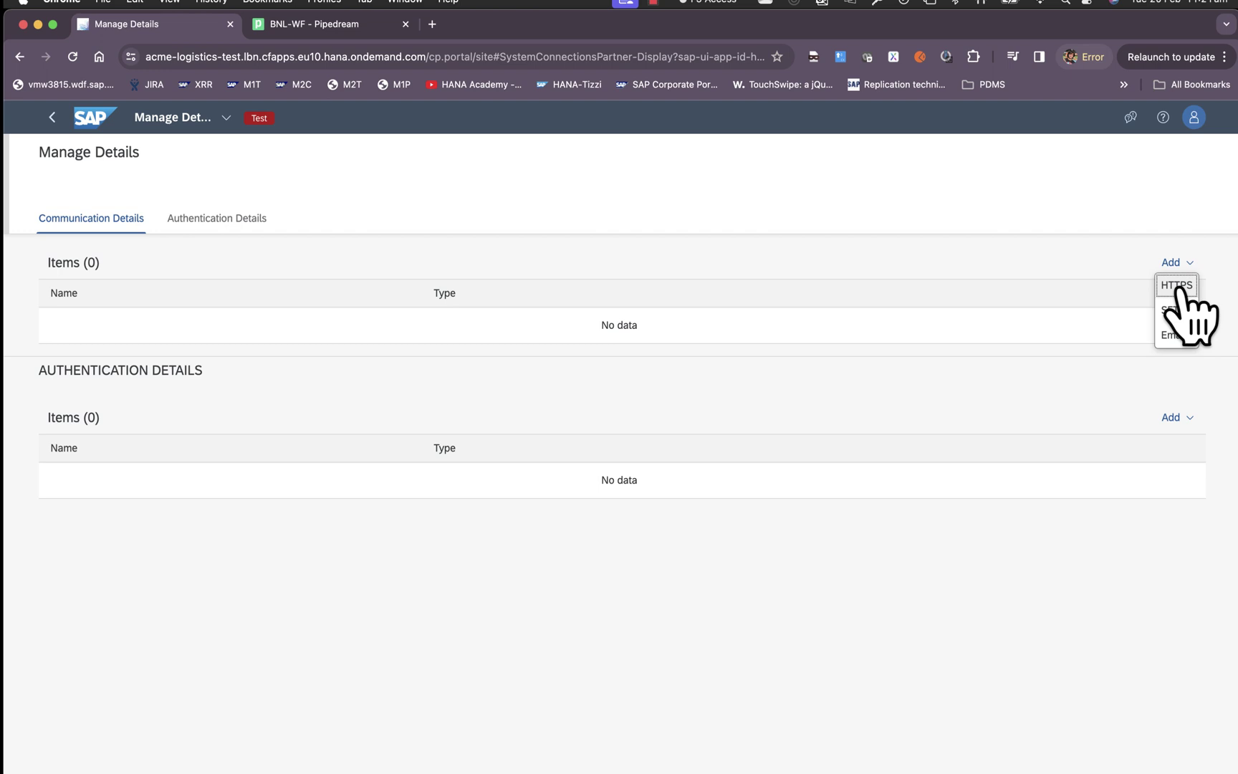
left_click(1179, 286)
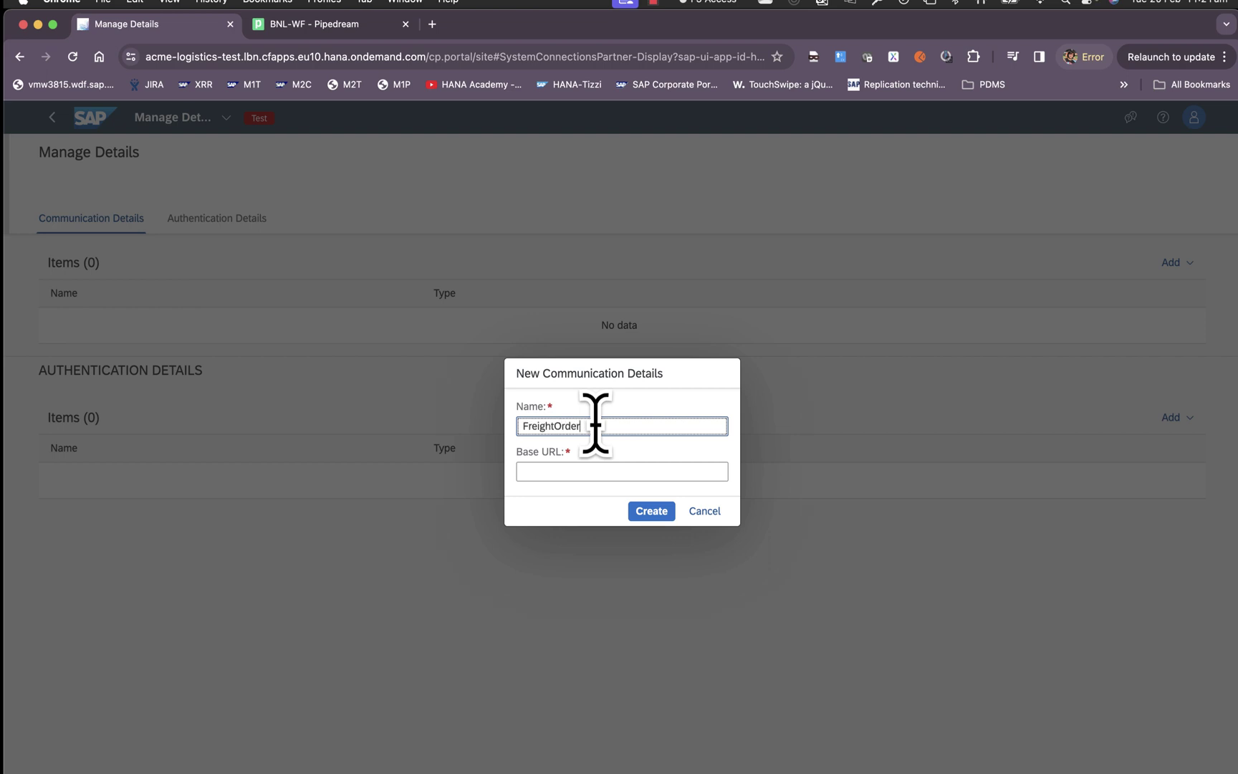
type("H")
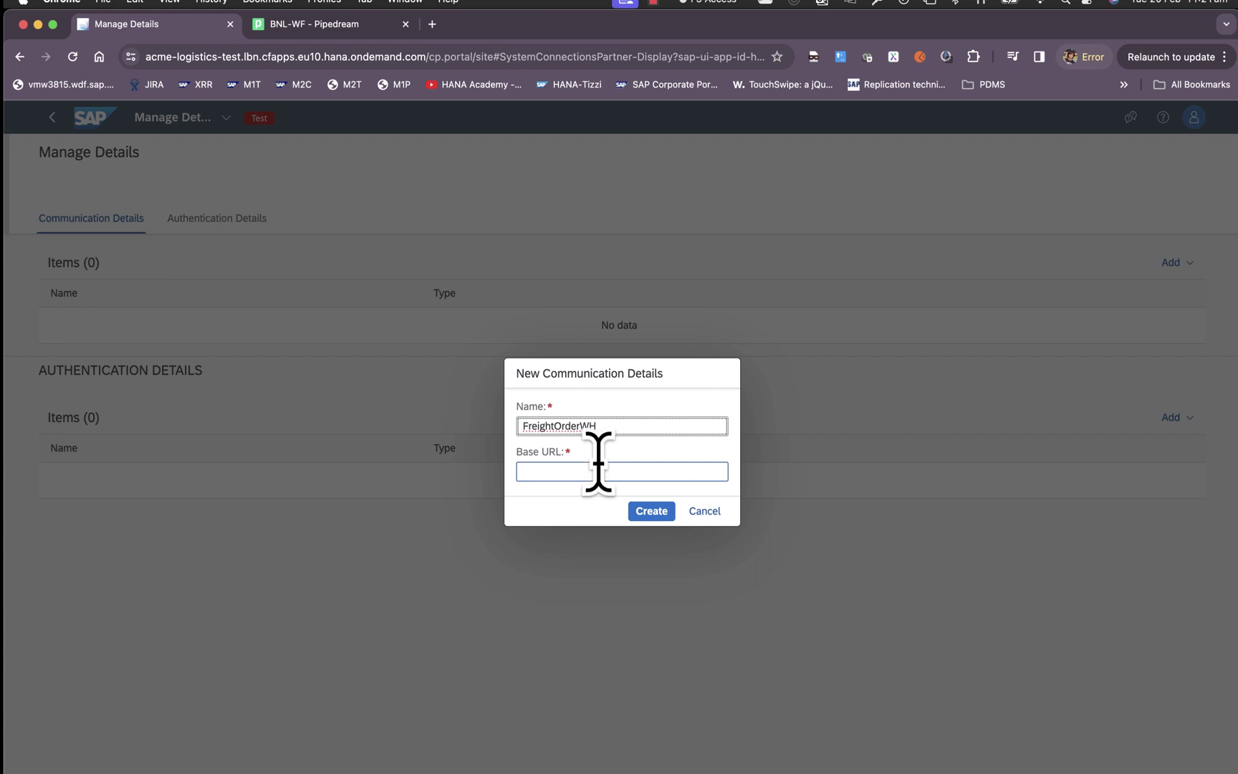
left_click(563, 471)
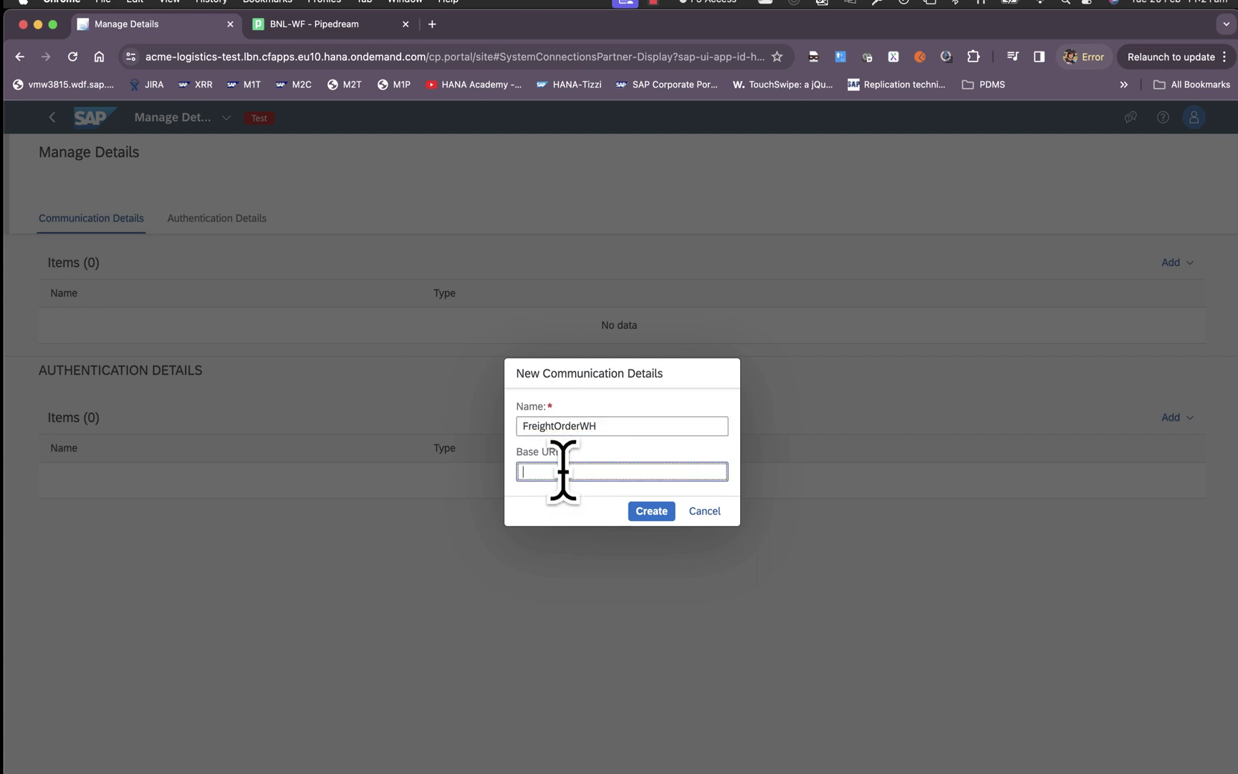
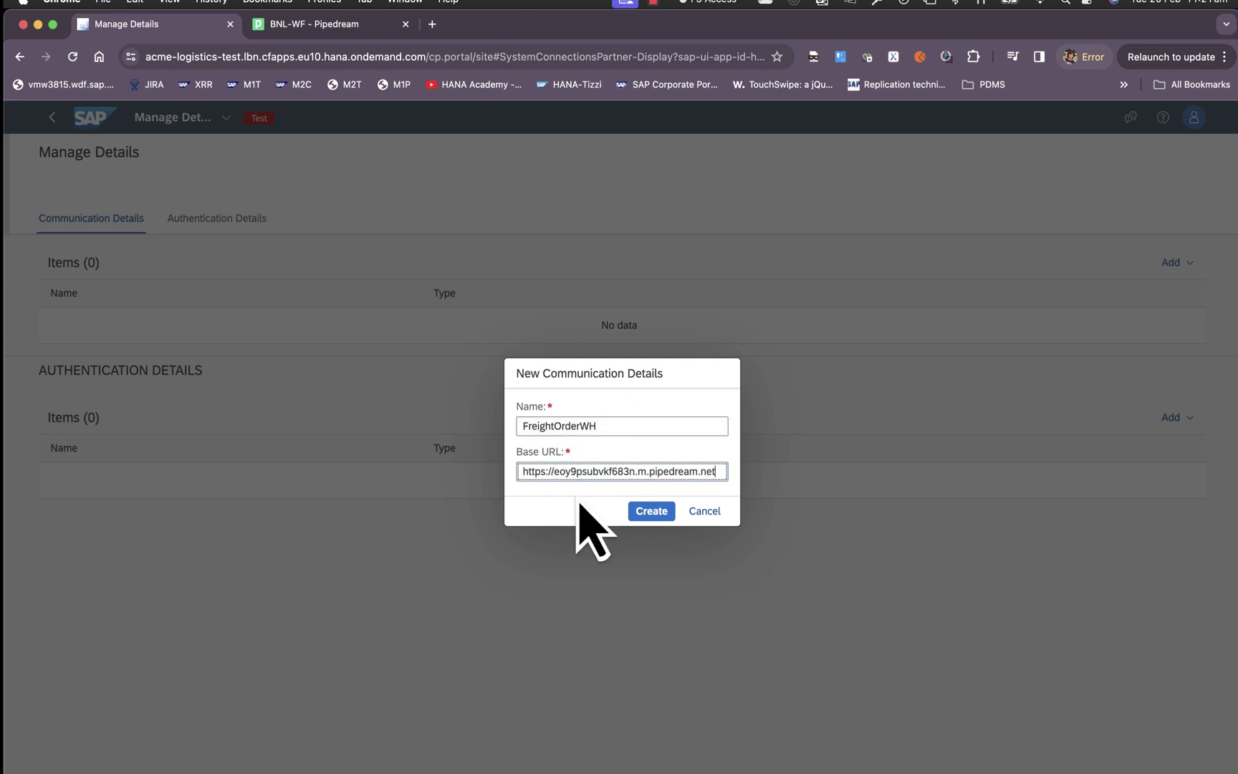
left_click(649, 516)
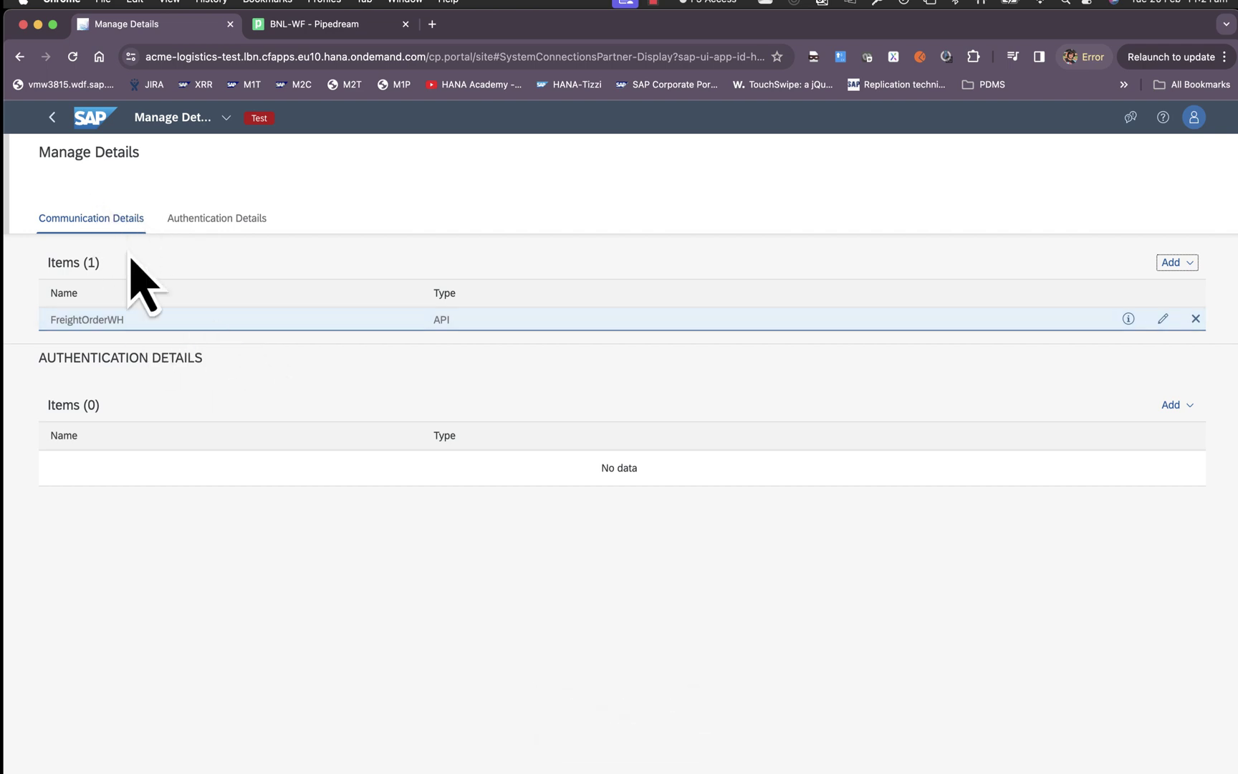
Create Basic authentication details WebHookBasicAuth with the technical user's name and password.
left_click(1175, 405)
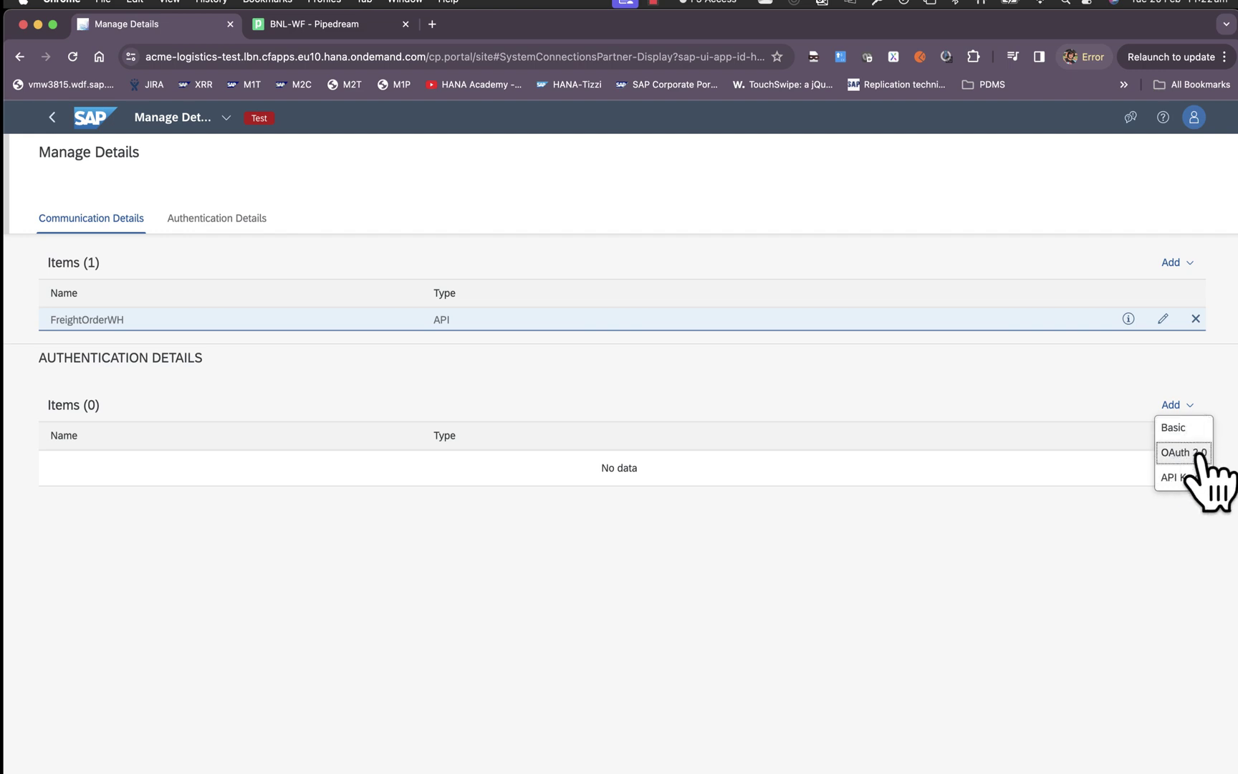
left_click(1181, 428)
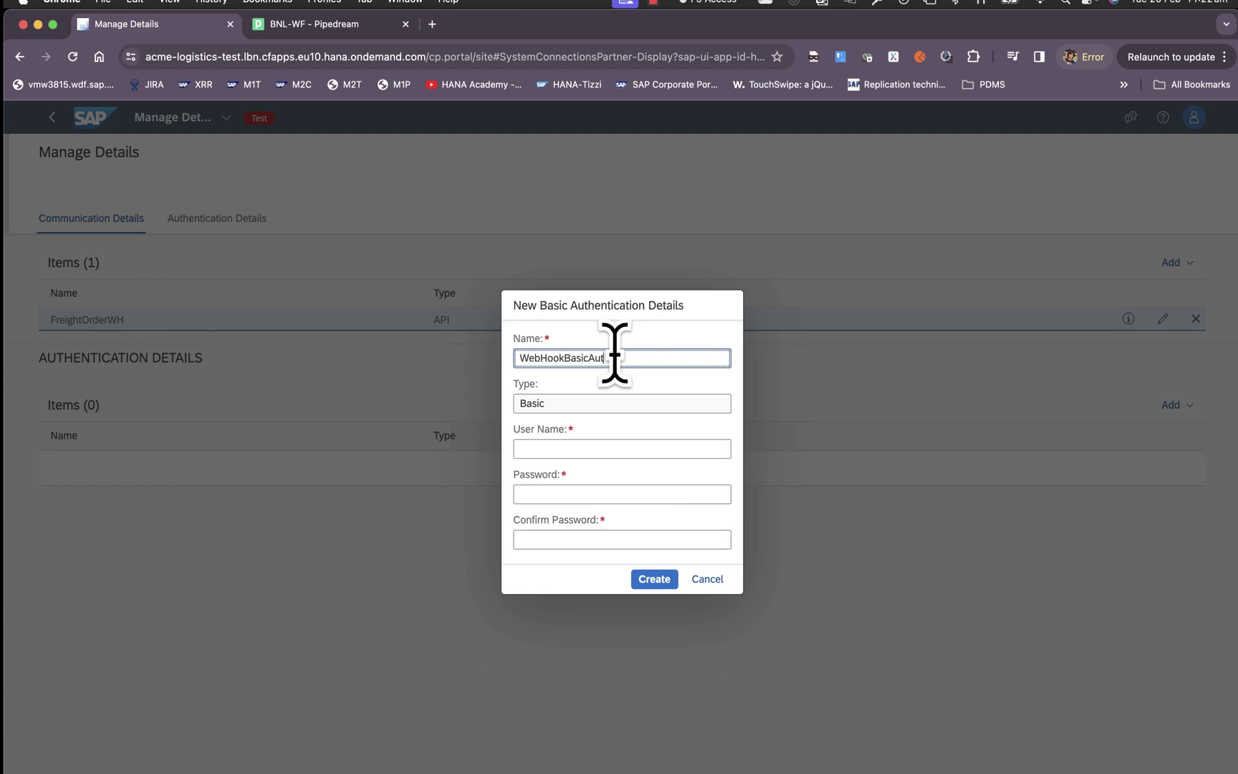
type("h")
left_click(595, 448)
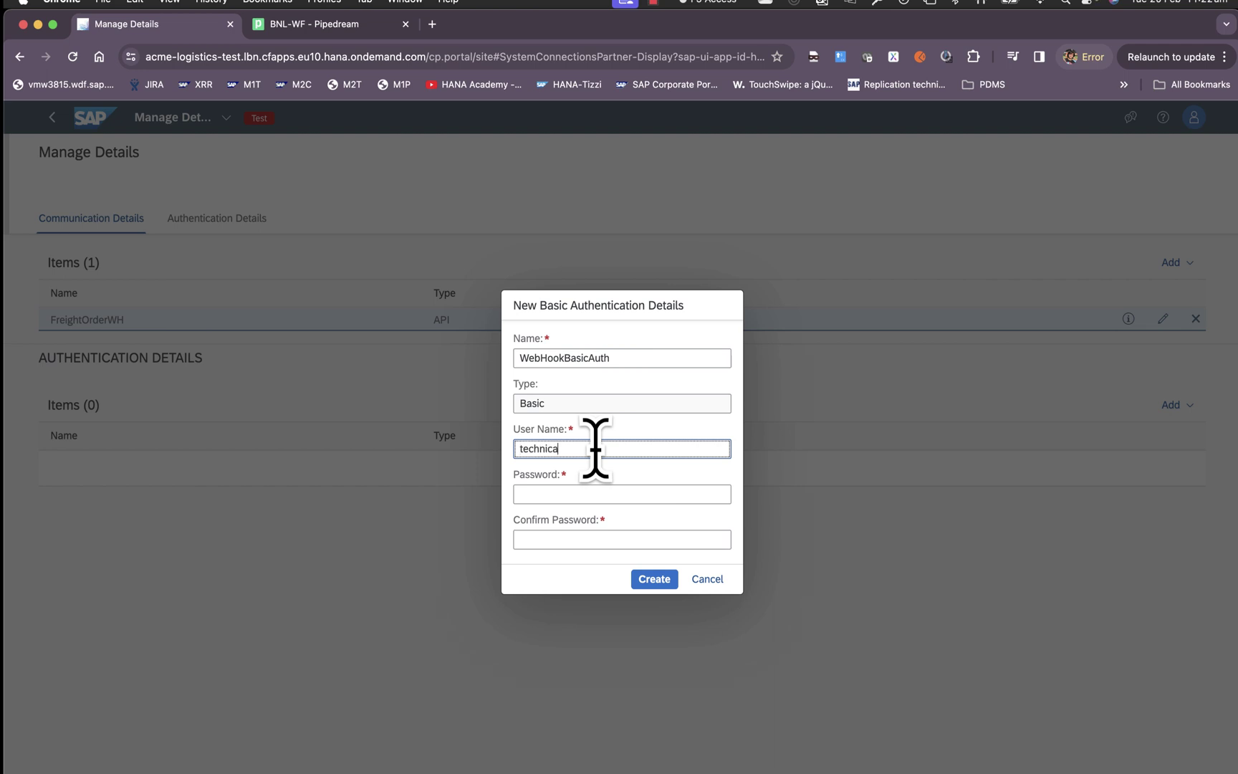
left_click(580, 492)
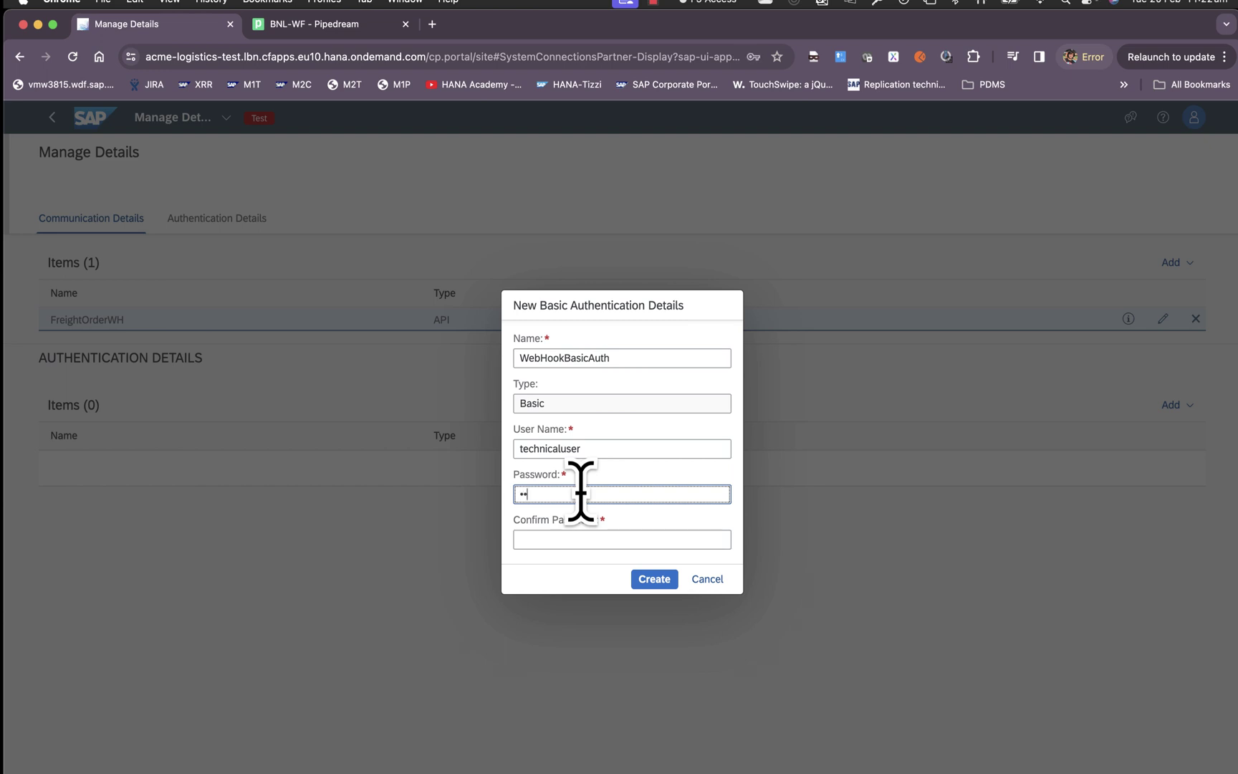
key("Tab")
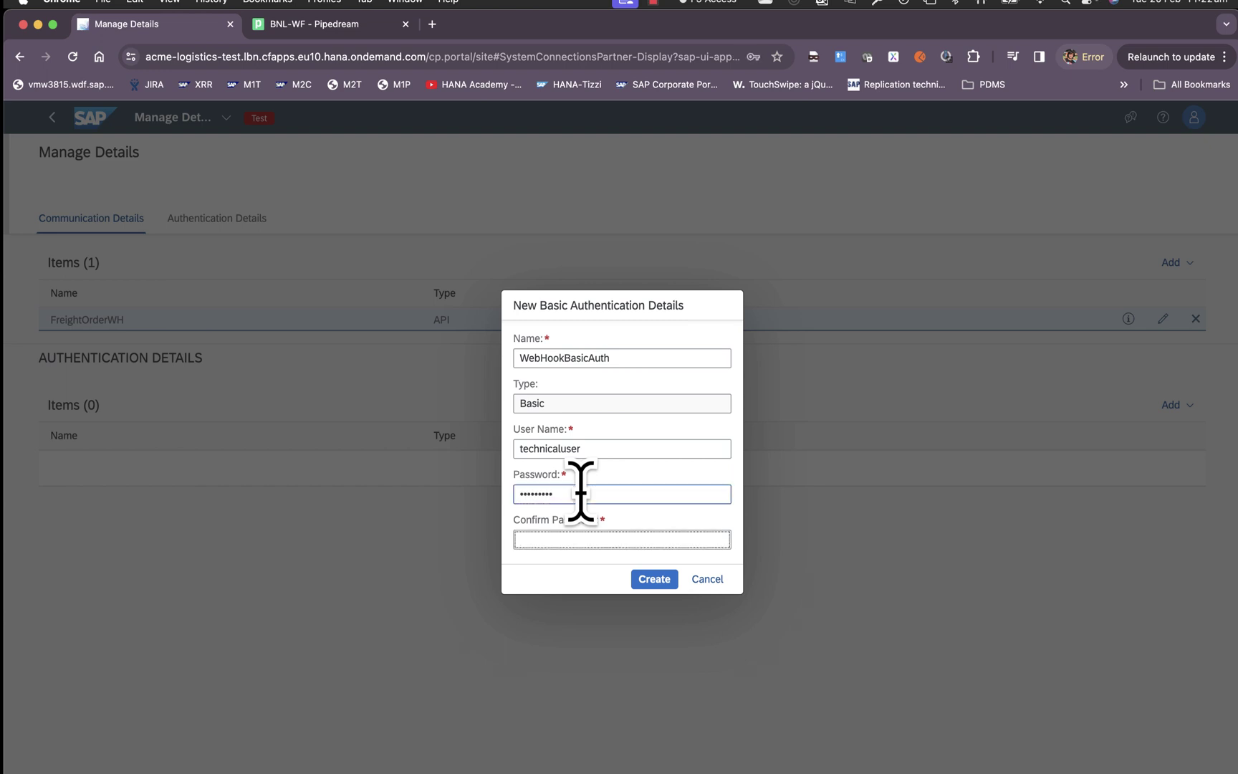
type("1")
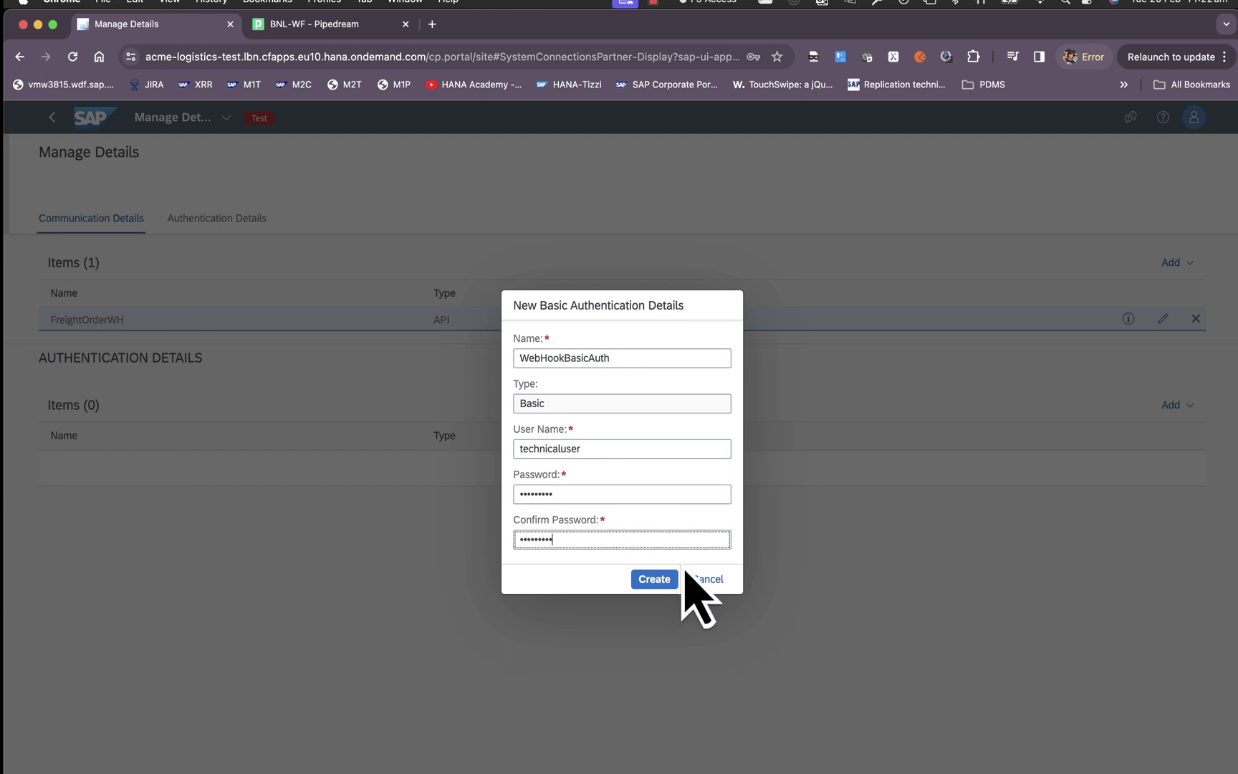
left_click(654, 578)
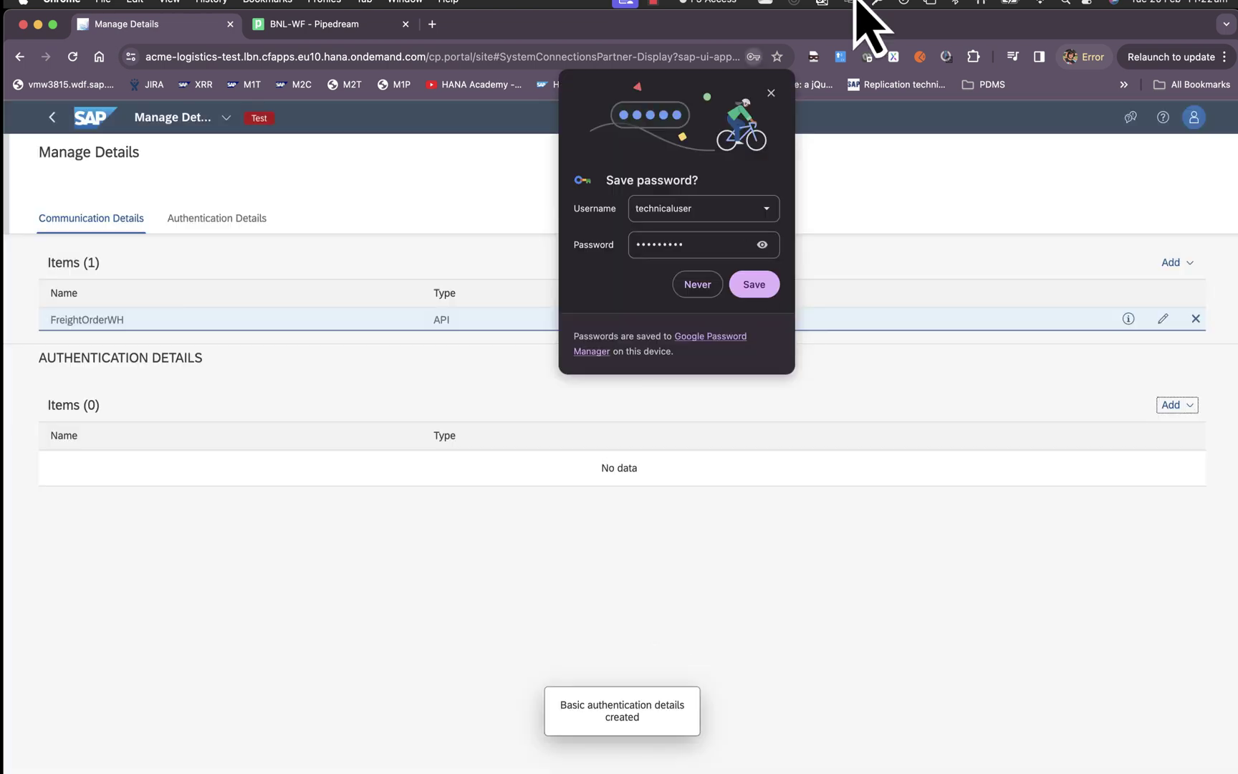
left_click(776, 97)
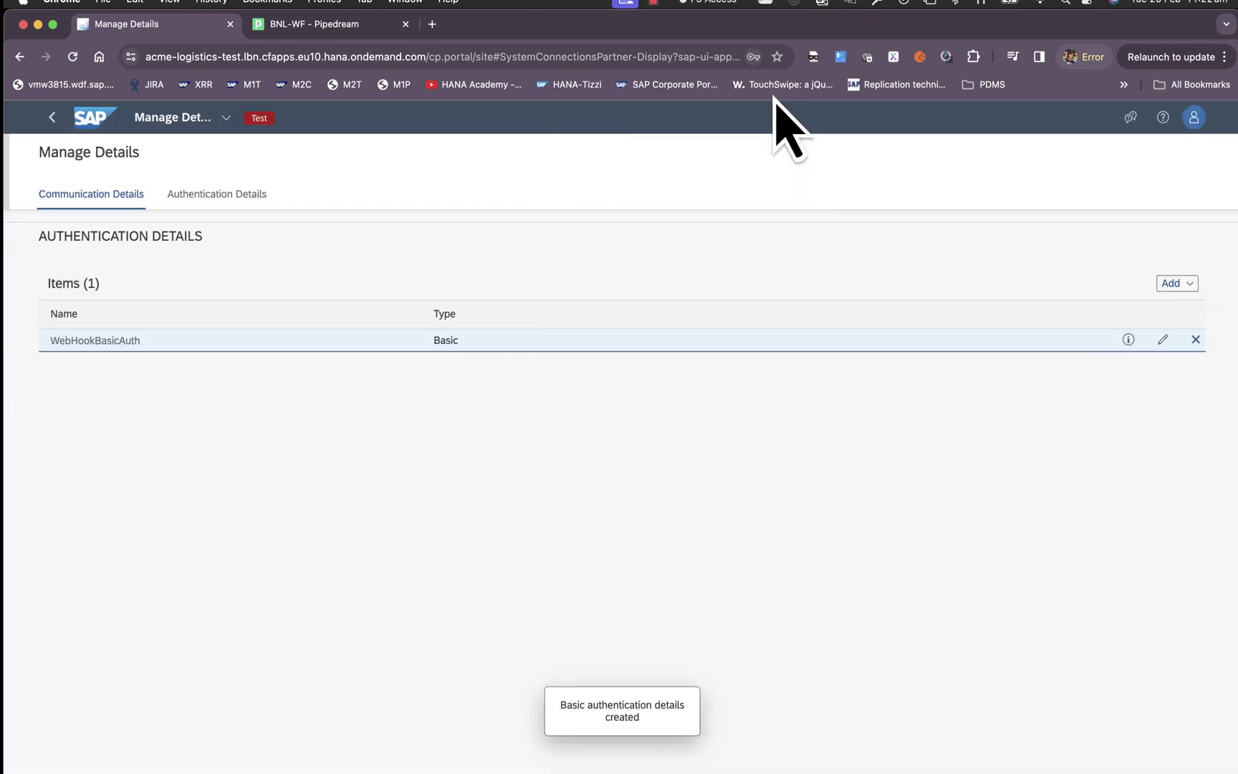
left_click(142, 498)
scroll(447, 455, "up", 3)
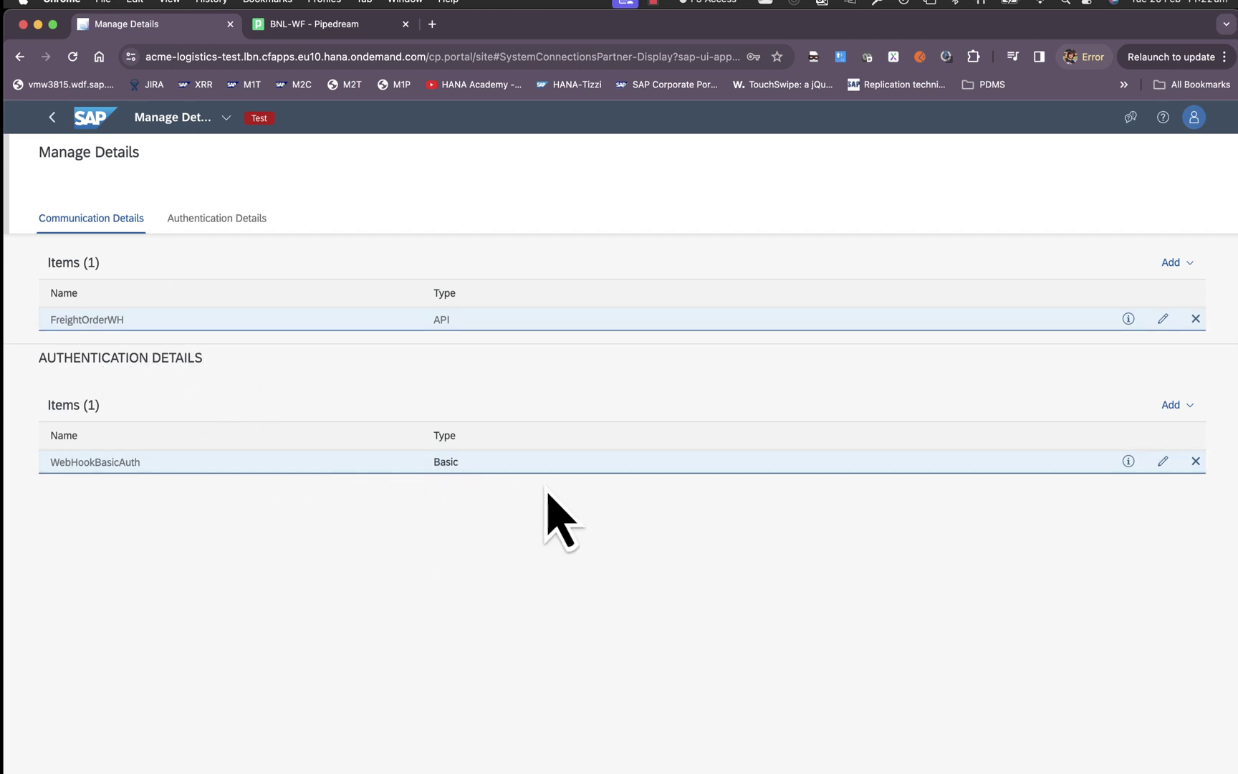
Back on Outbound Connections, enable inbound communication and save the setting.
left_click(52, 117)
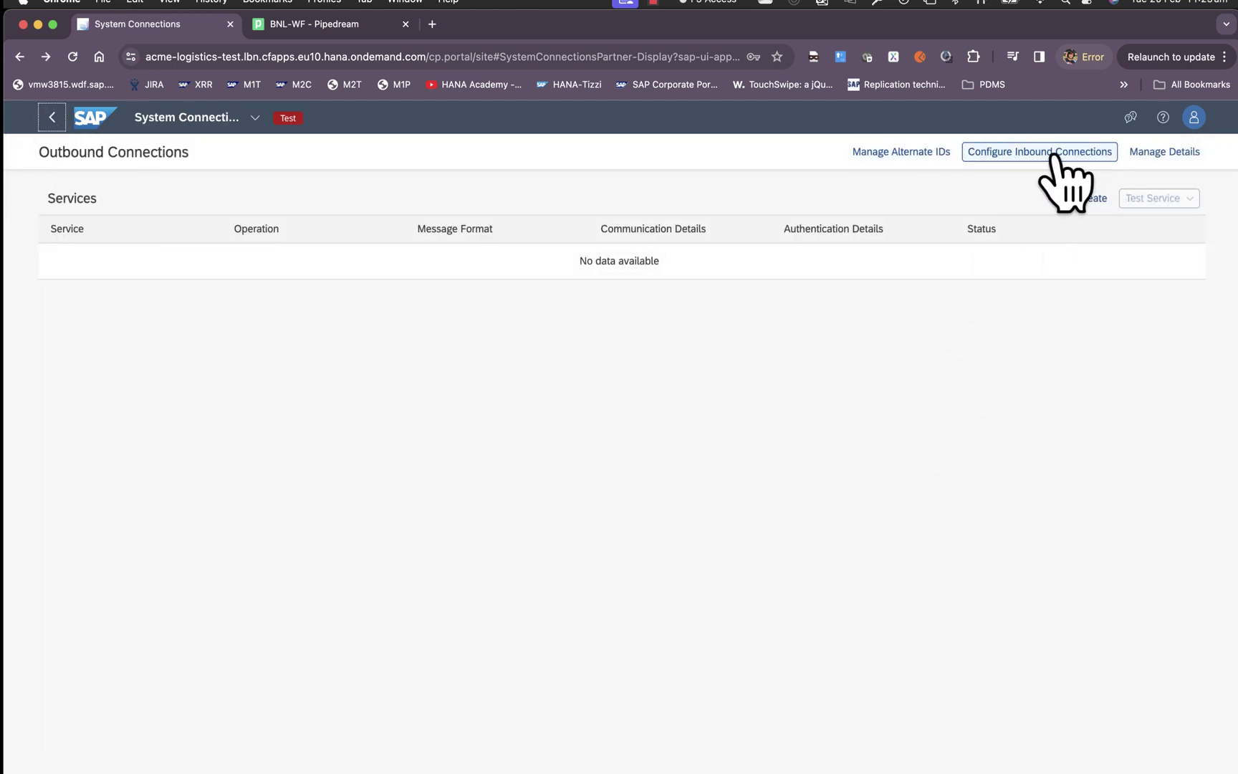
left_click(1054, 156)
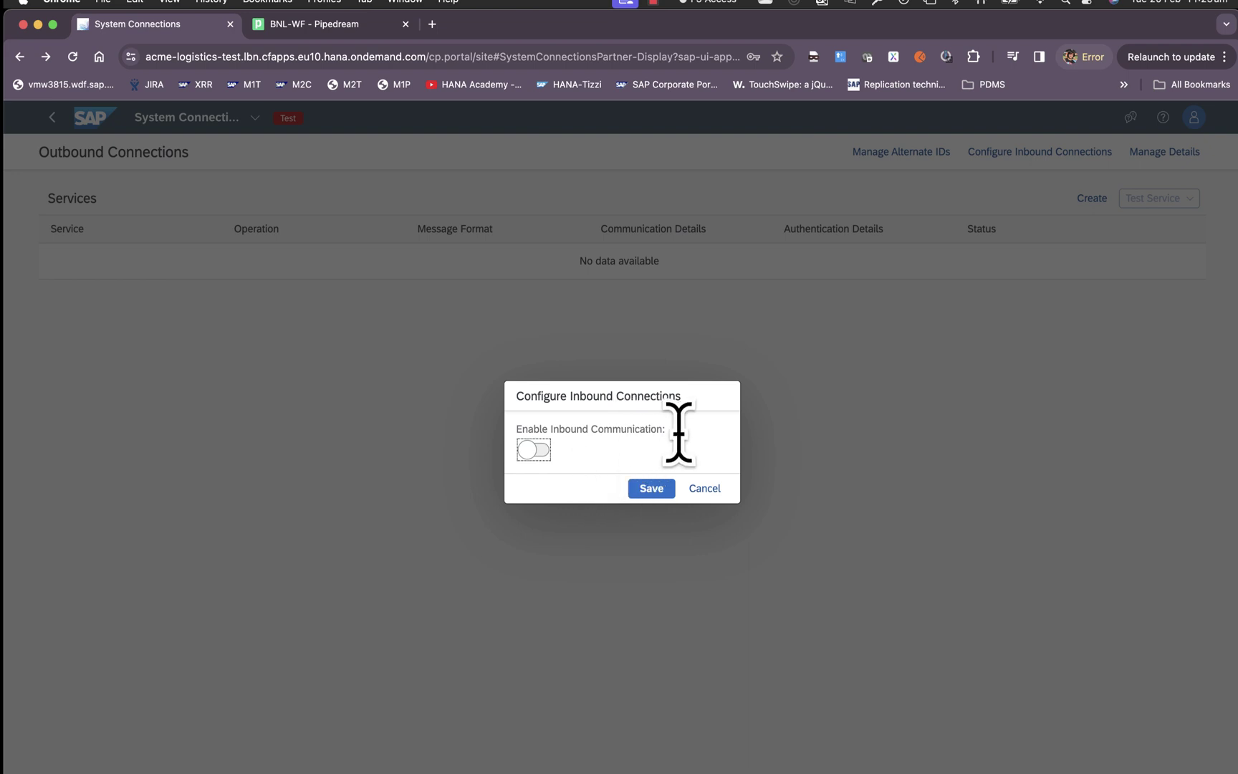
left_click(534, 449)
left_click(648, 487)
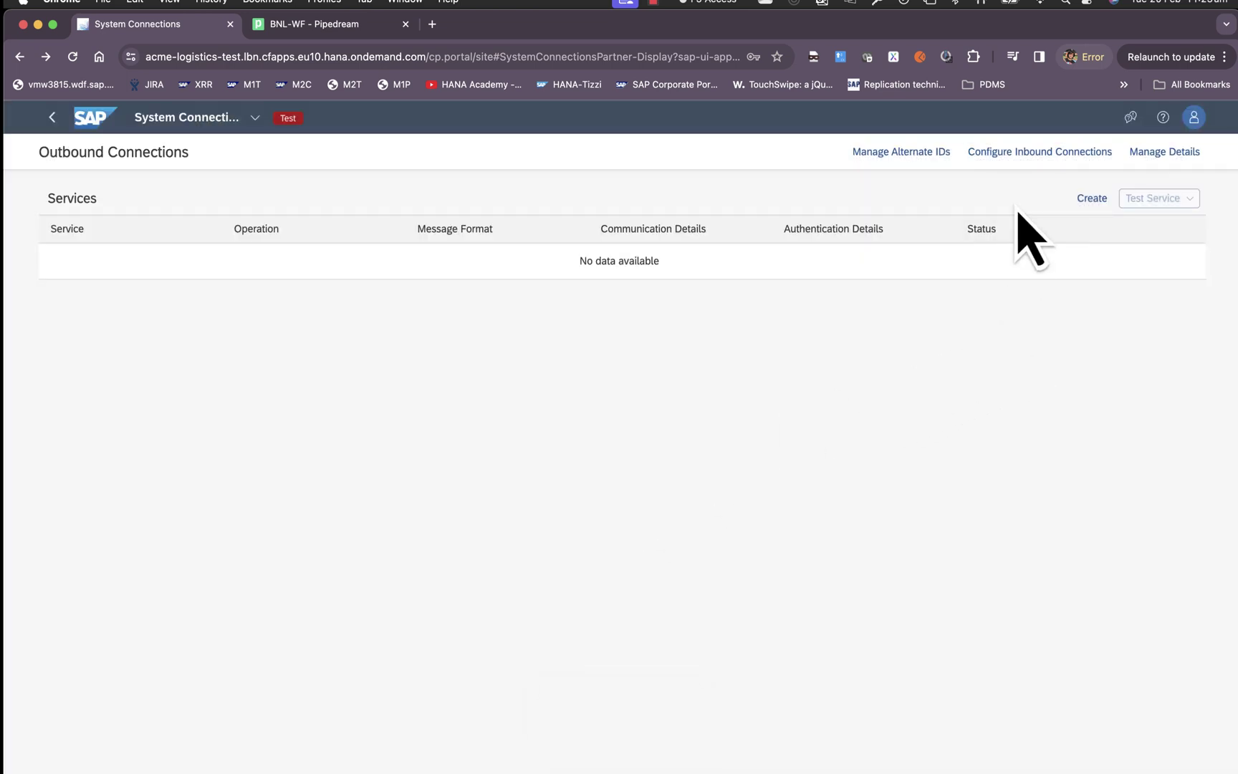
Start a new outbound service with Freight Road Subcontracting FTL, Post freight order for subcontracting, and API.
left_click(1087, 203)
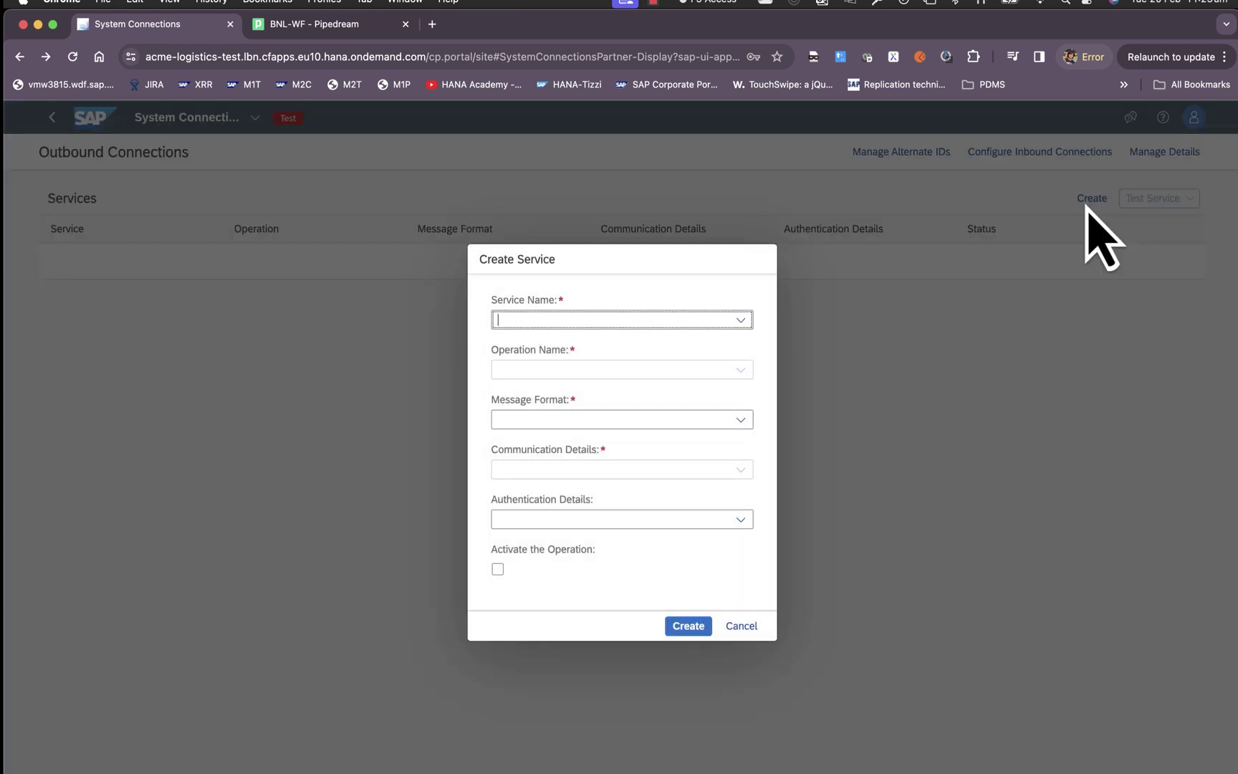
left_click(741, 321)
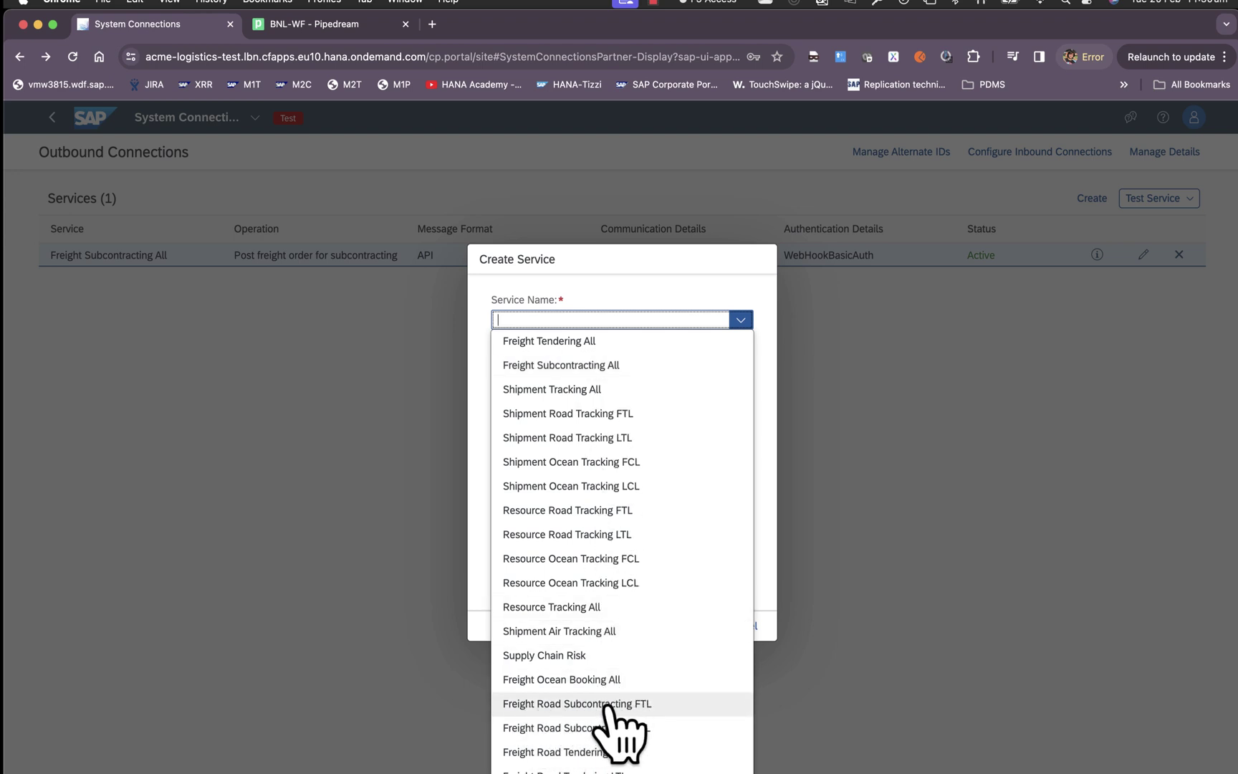
type("Sub")
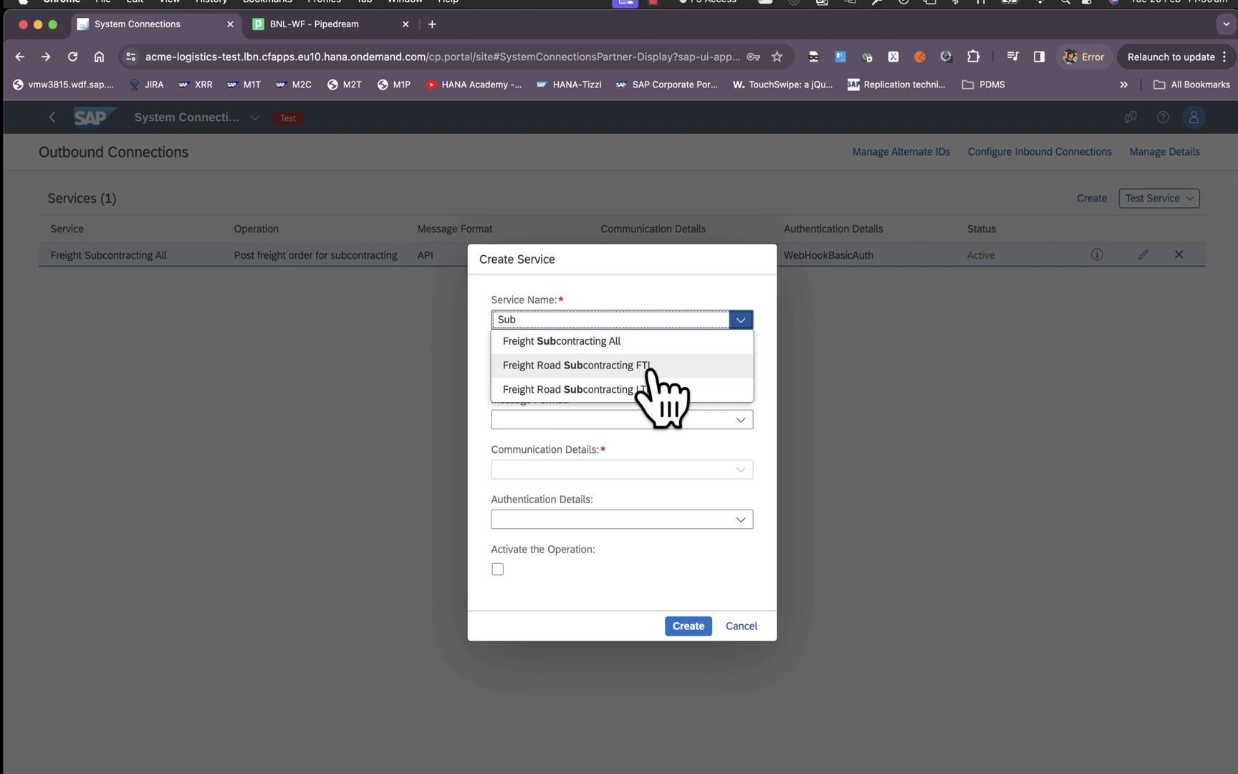
left_click(652, 365)
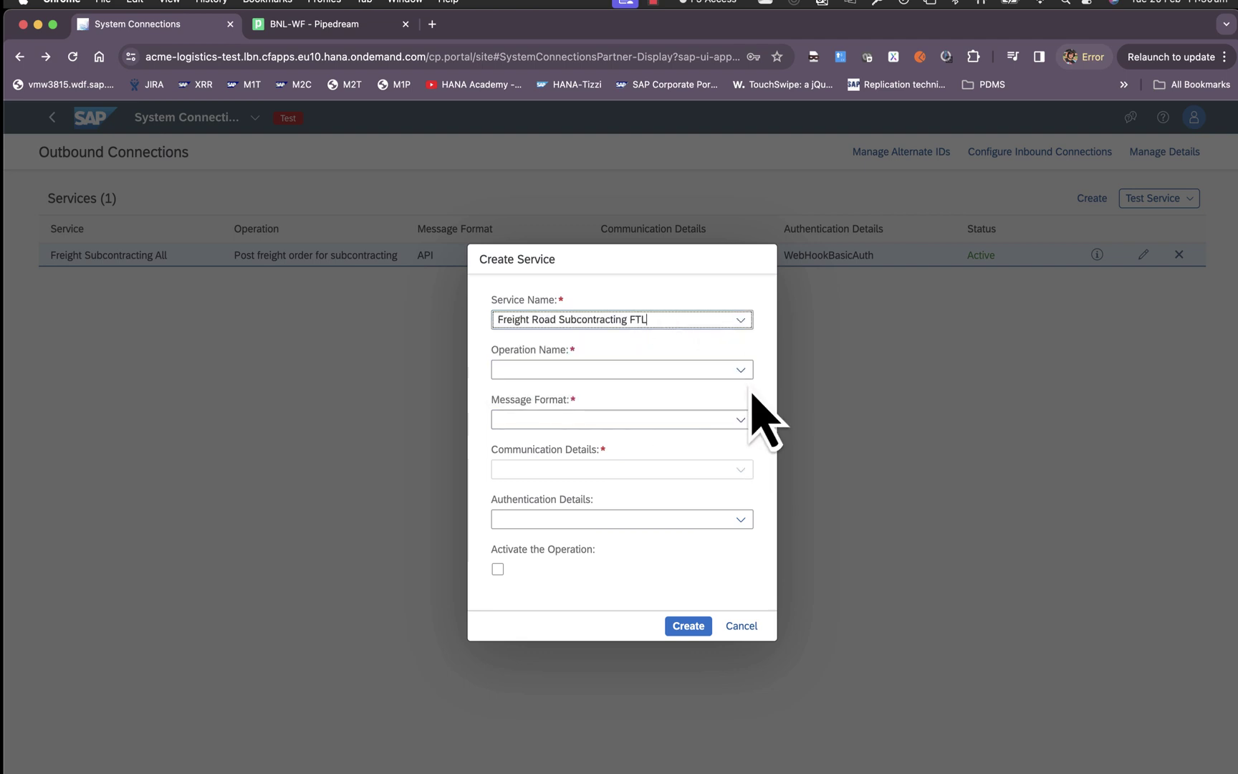
left_click(741, 369)
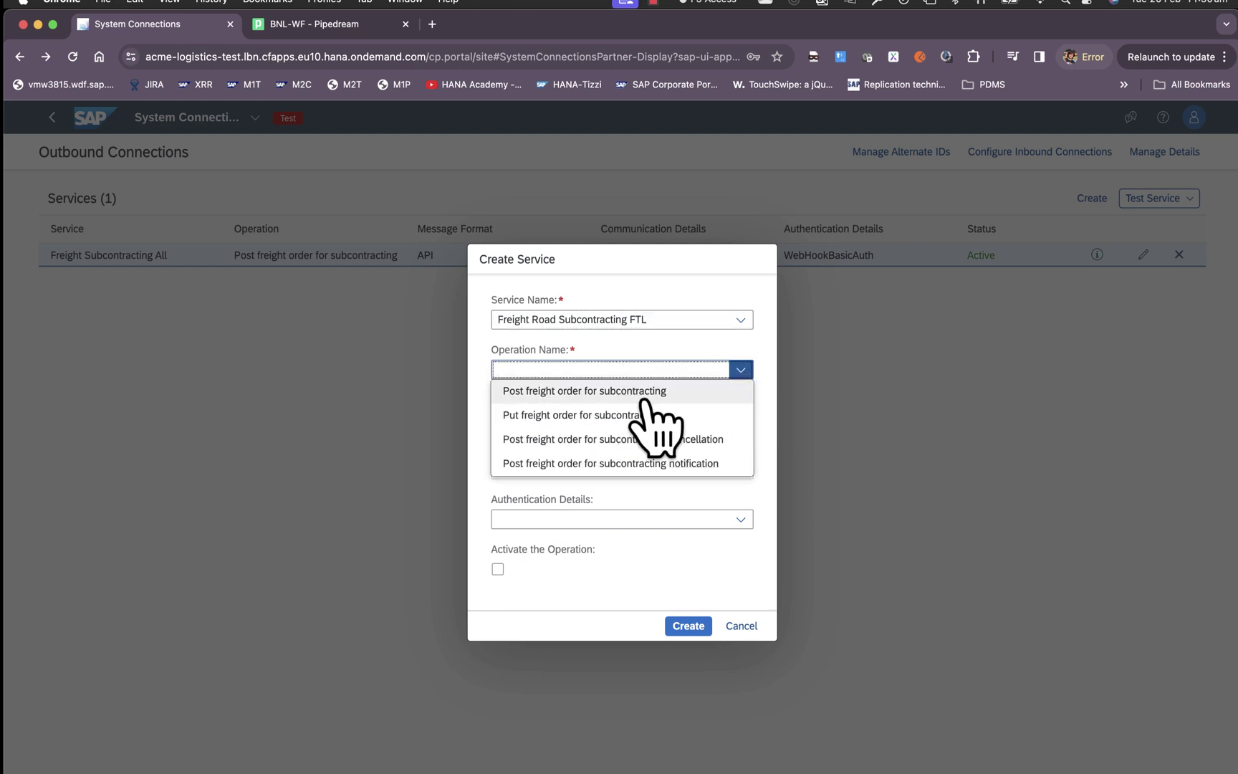
left_click(644, 392)
left_click(733, 422)
left_click(630, 438)
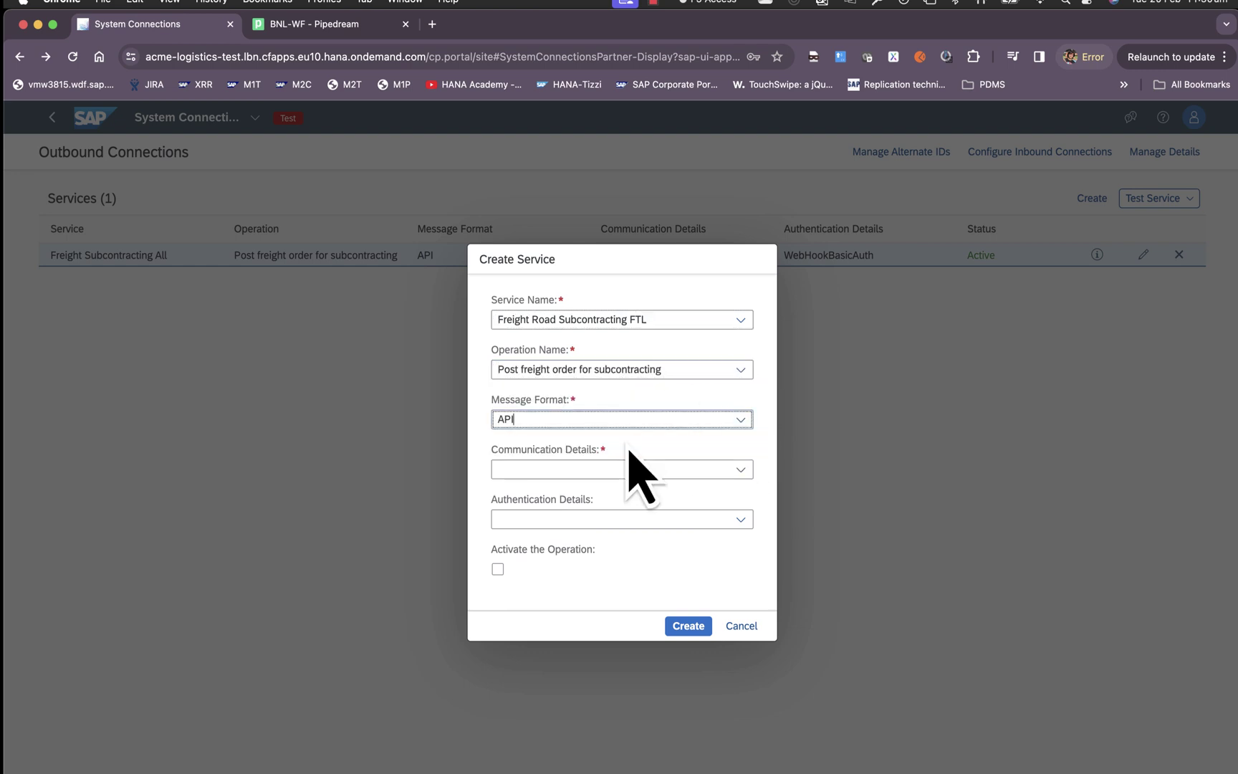
left_click(740, 469)
left_click(751, 467)
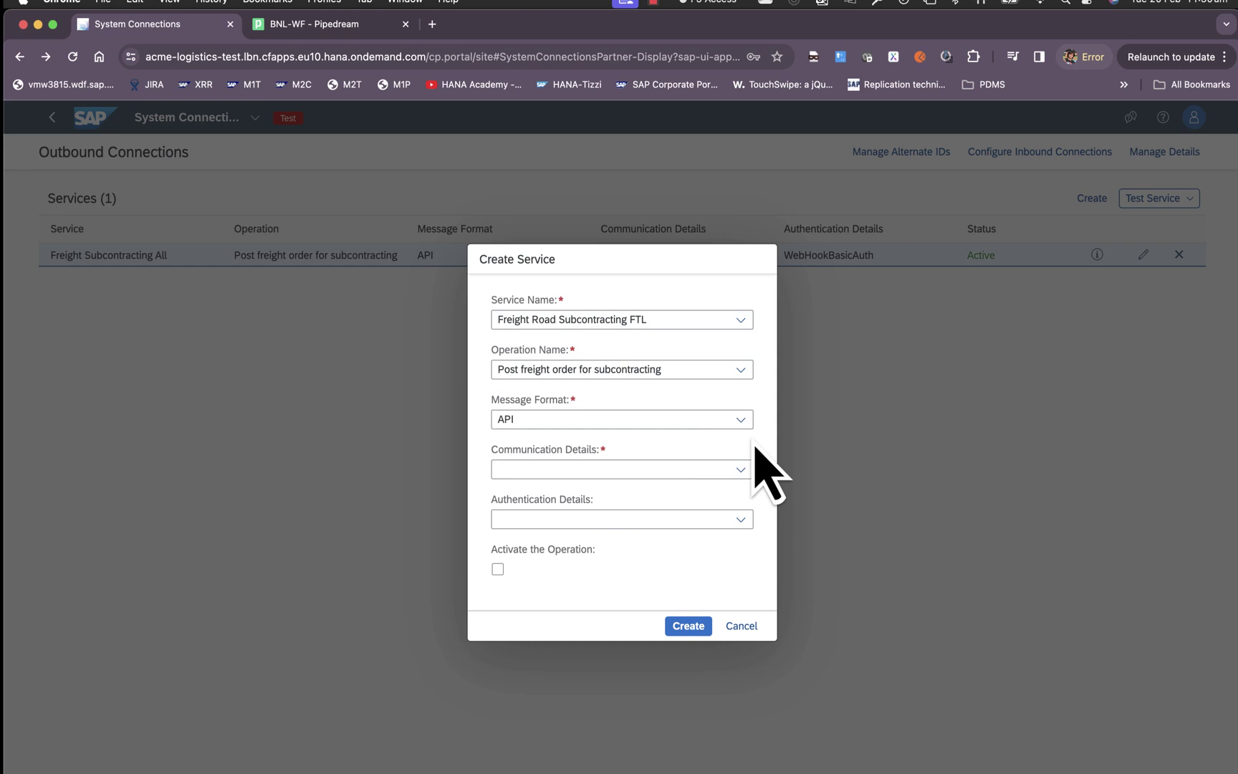
left_click(741, 469)
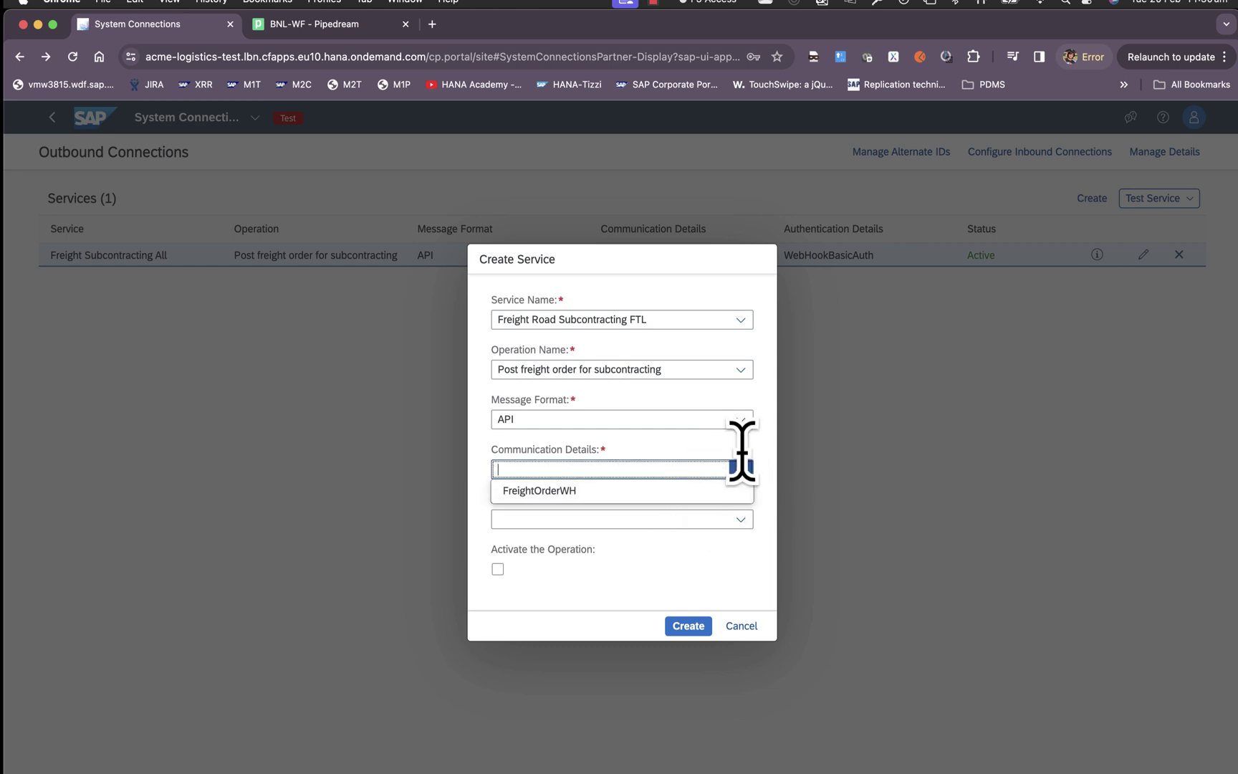
left_click(742, 464)
Switch the service to Freight Subcontracting All and browse the service name list.
left_click(741, 320)
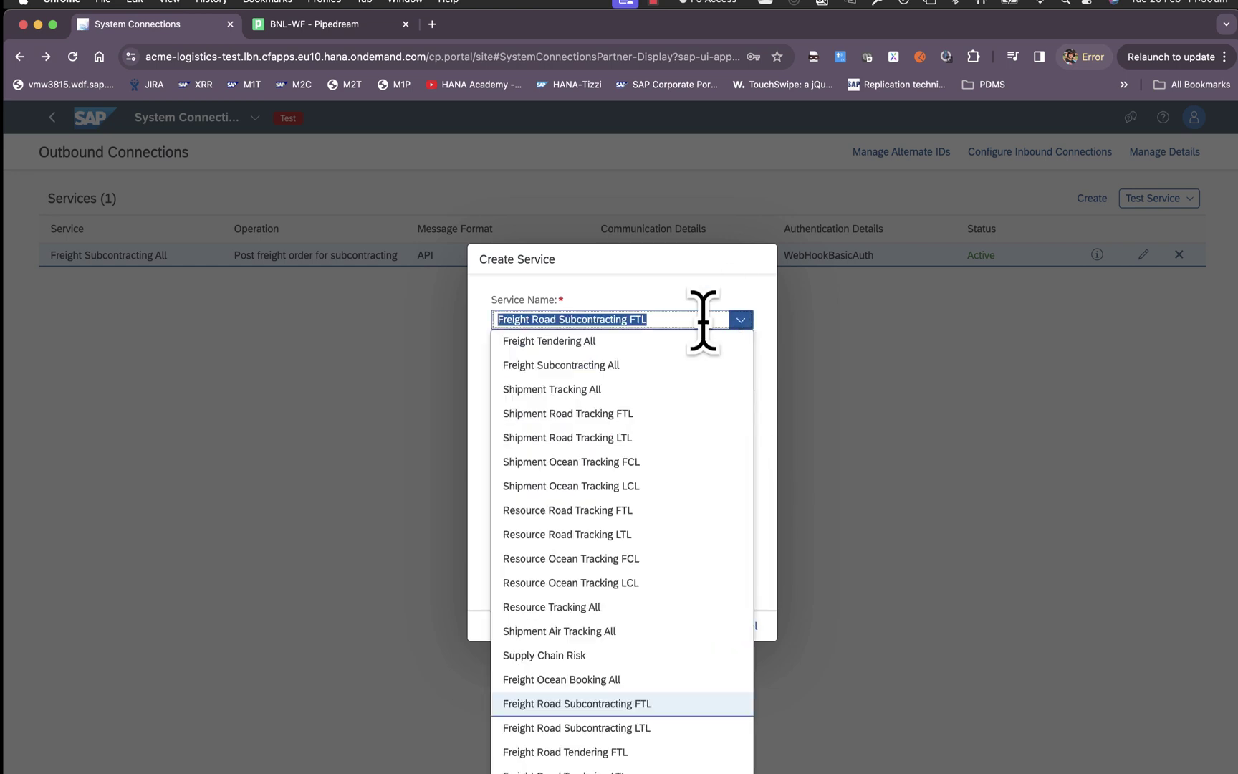
left_click(620, 366)
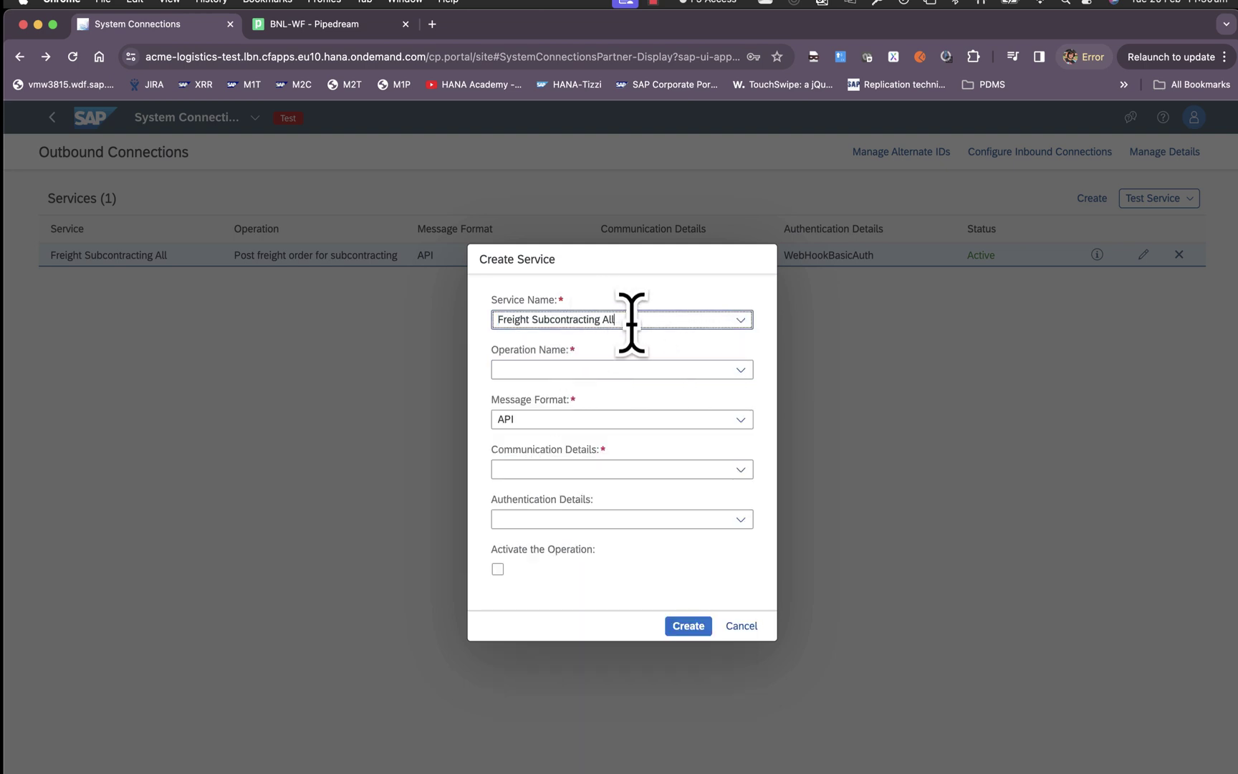
left_click(738, 321)
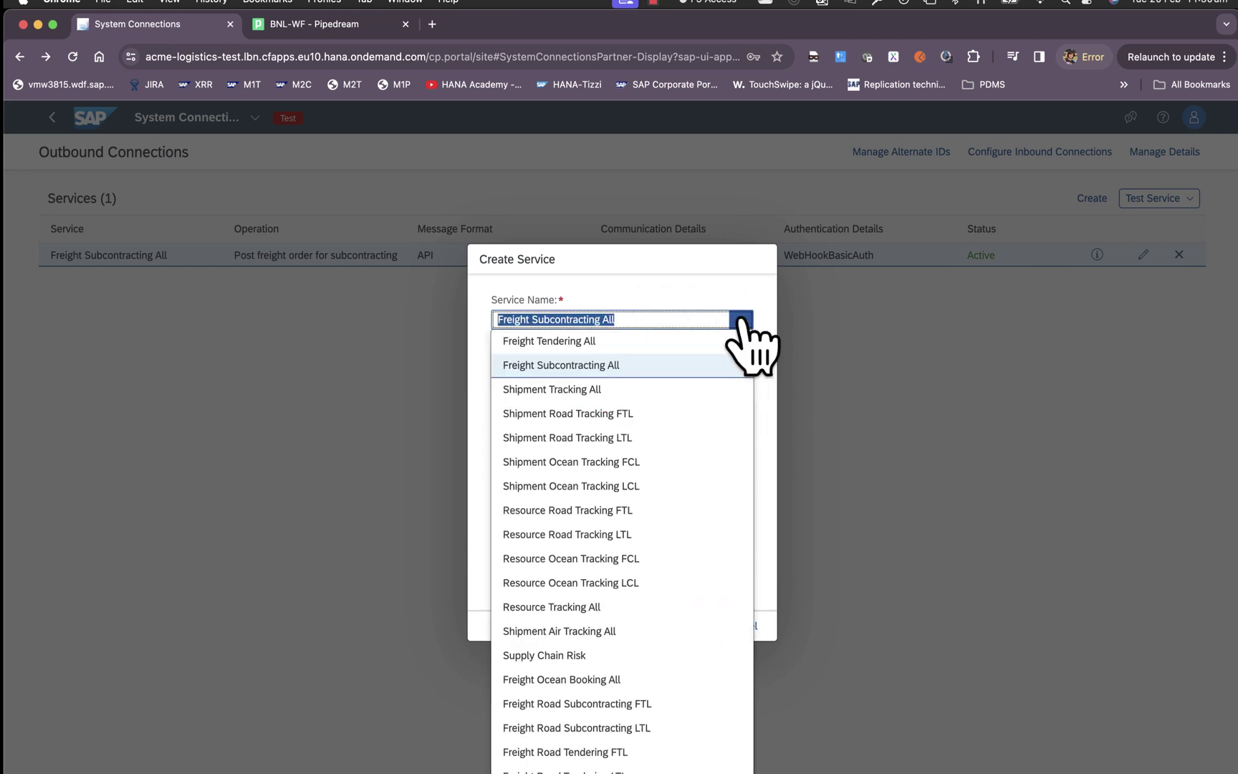
scroll(629, 576, "down", 3)
scroll(630, 565, "down", 1)
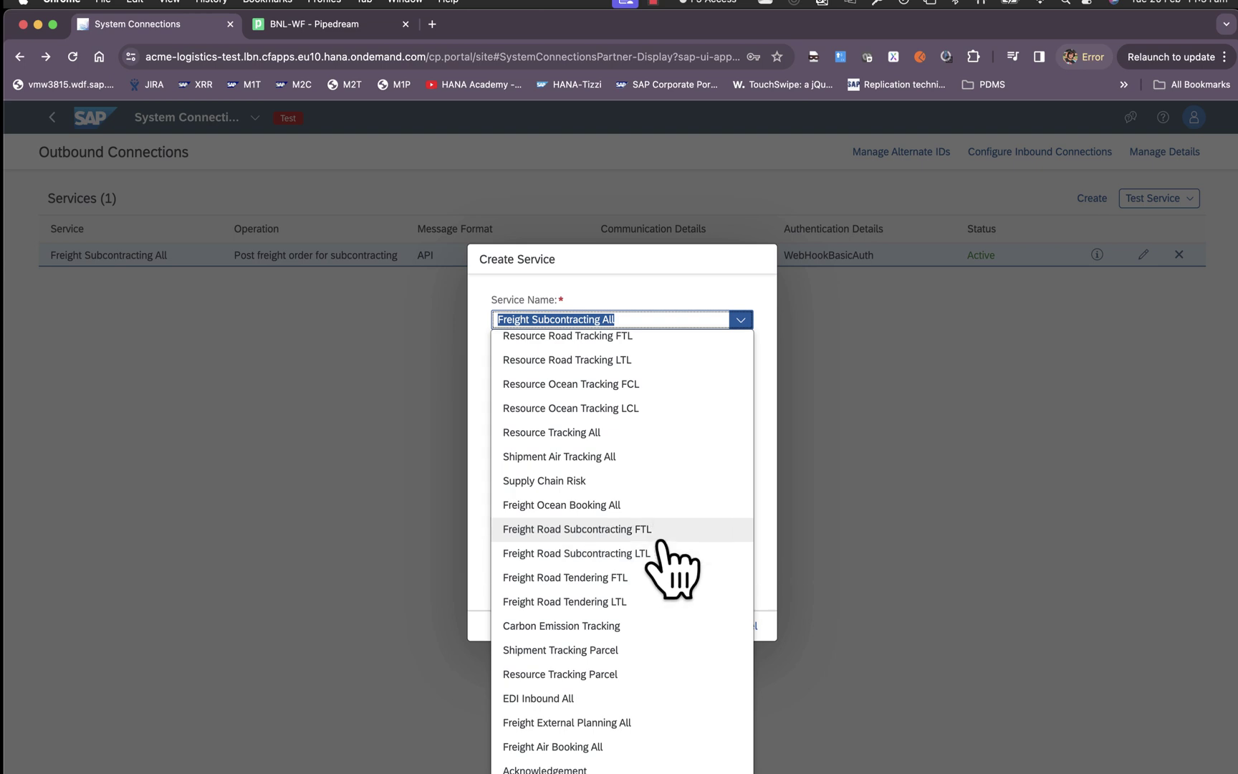
scroll(634, 648, "up", 2)
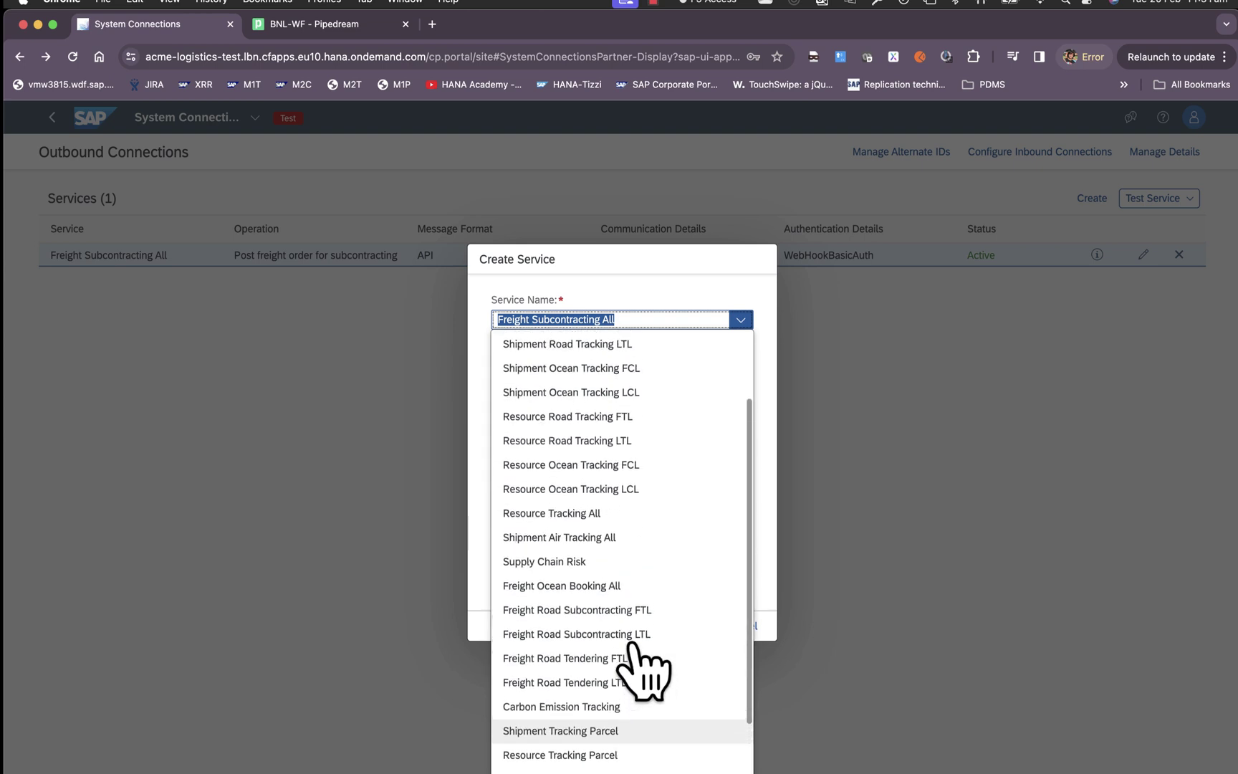
scroll(635, 659, "down", 2)
scroll(635, 662, "up", 5)
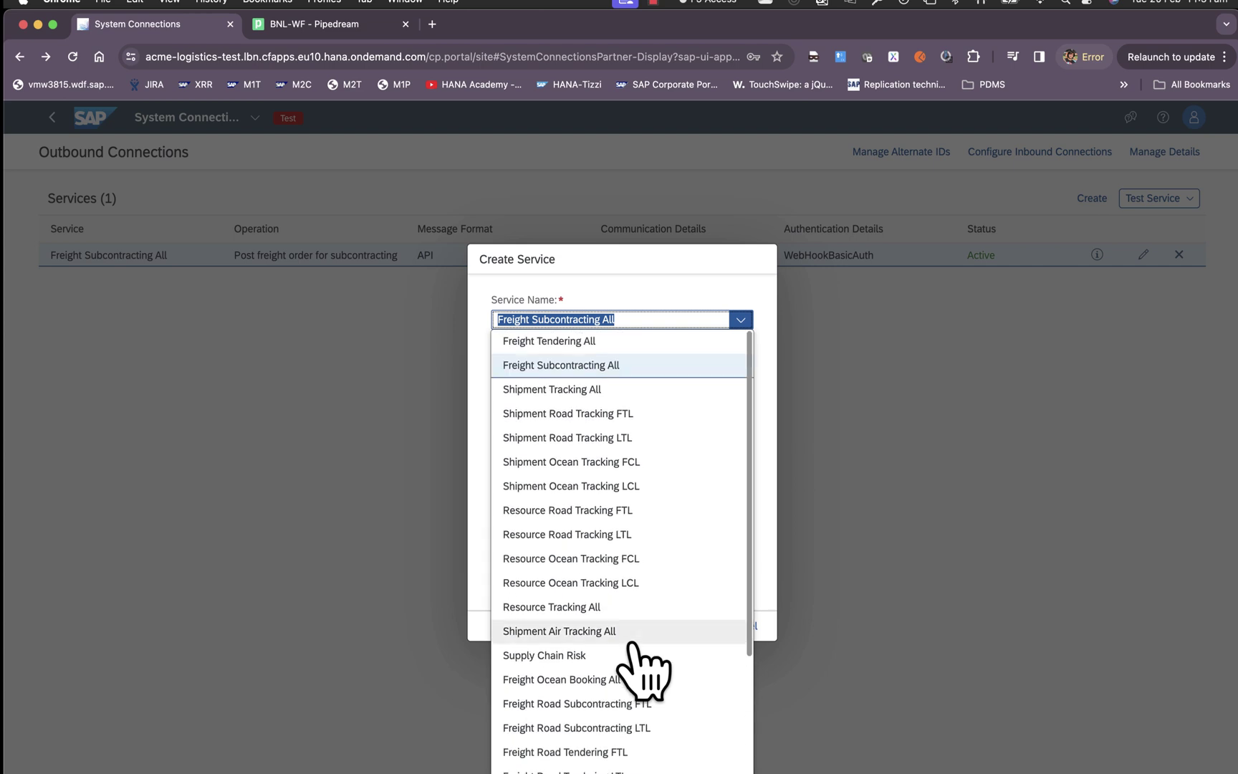
left_click(767, 487)
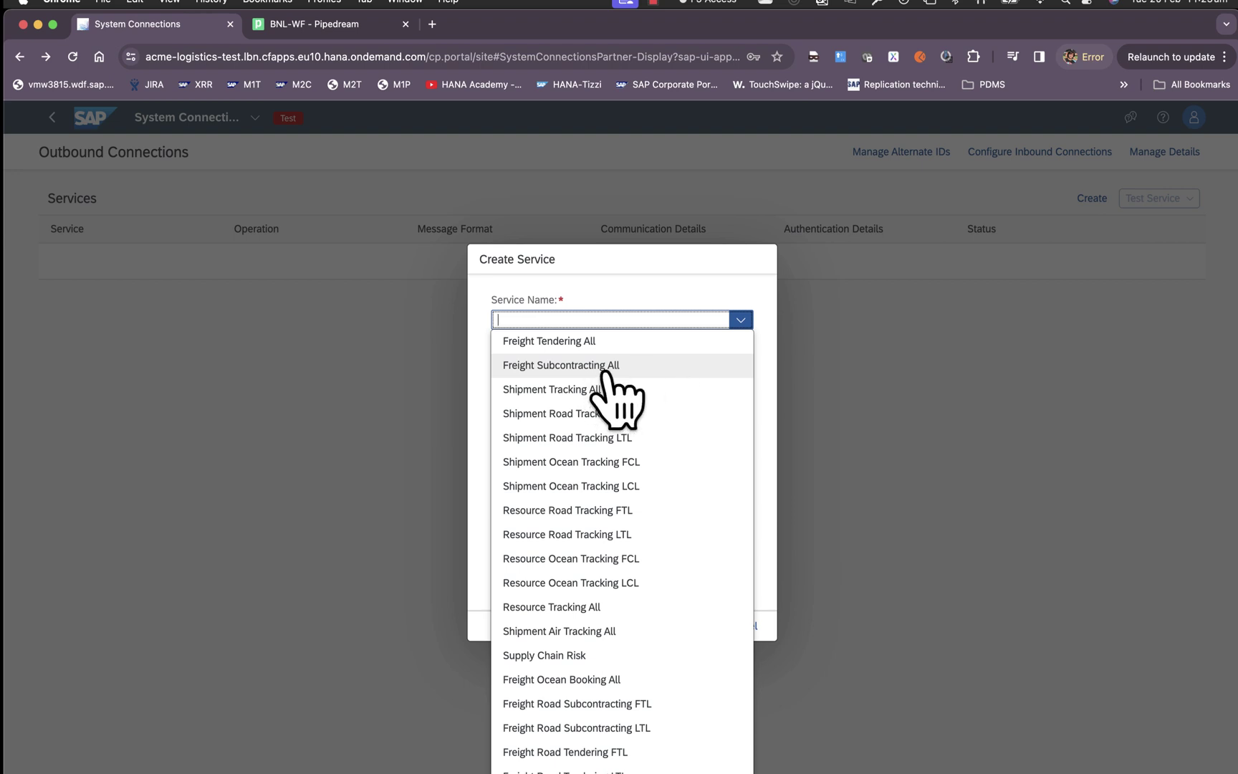
Create service Freight Subcontracting All: Post freight order for subcontracting, API, FreightOrderWH, WebHookBasicAuth.
left_click(605, 367)
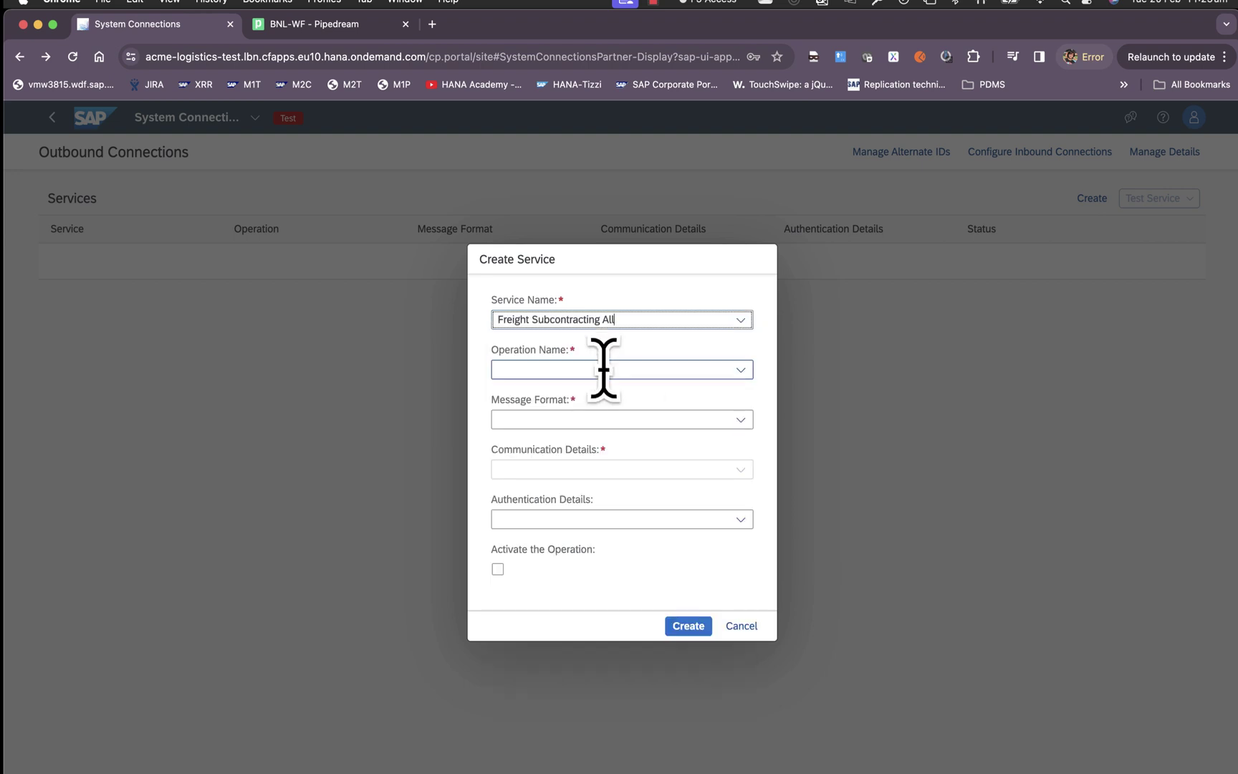
left_click(740, 369)
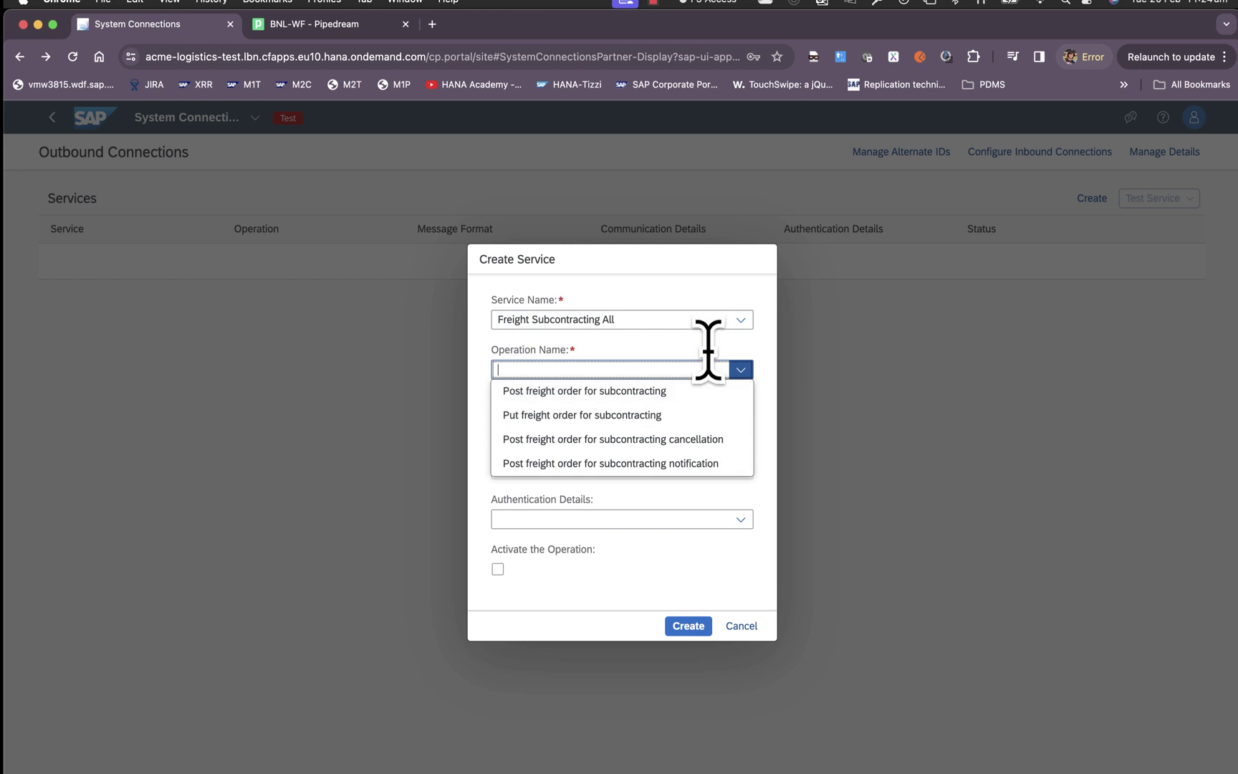
left_click(621, 394)
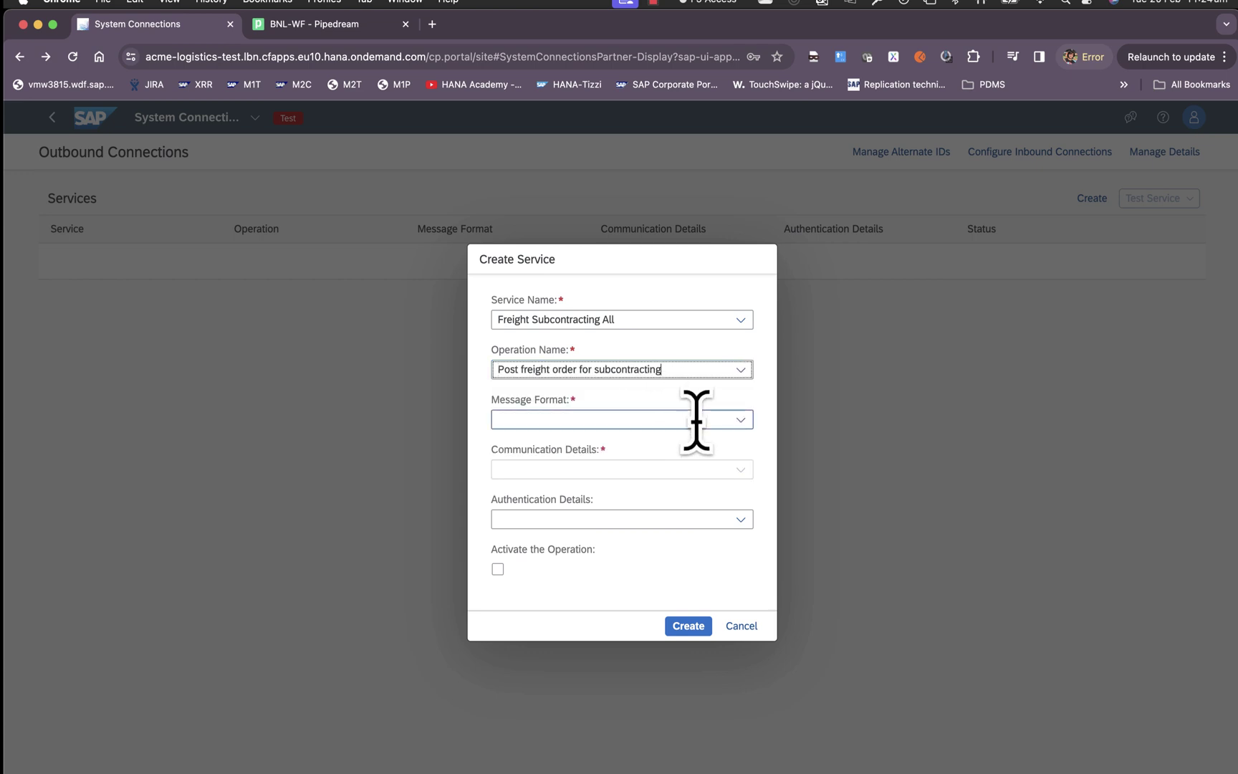
left_click(740, 419)
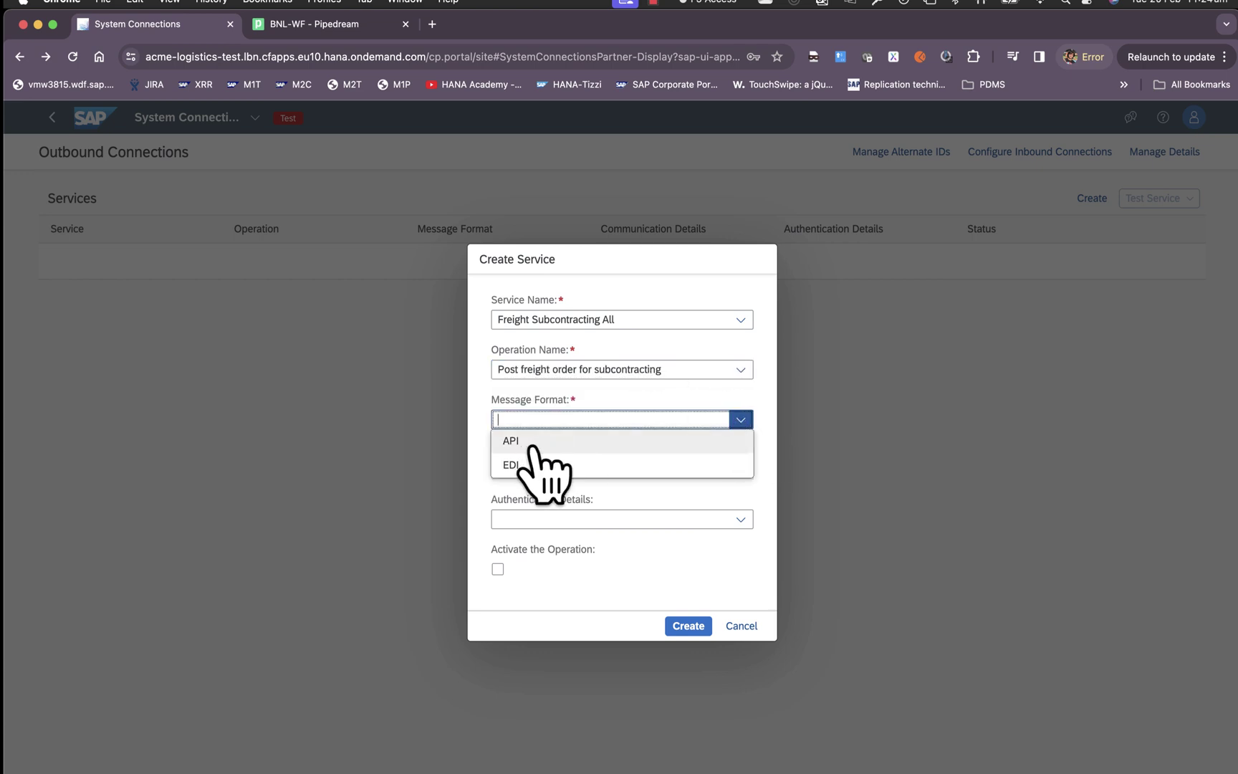
left_click(531, 444)
left_click(740, 469)
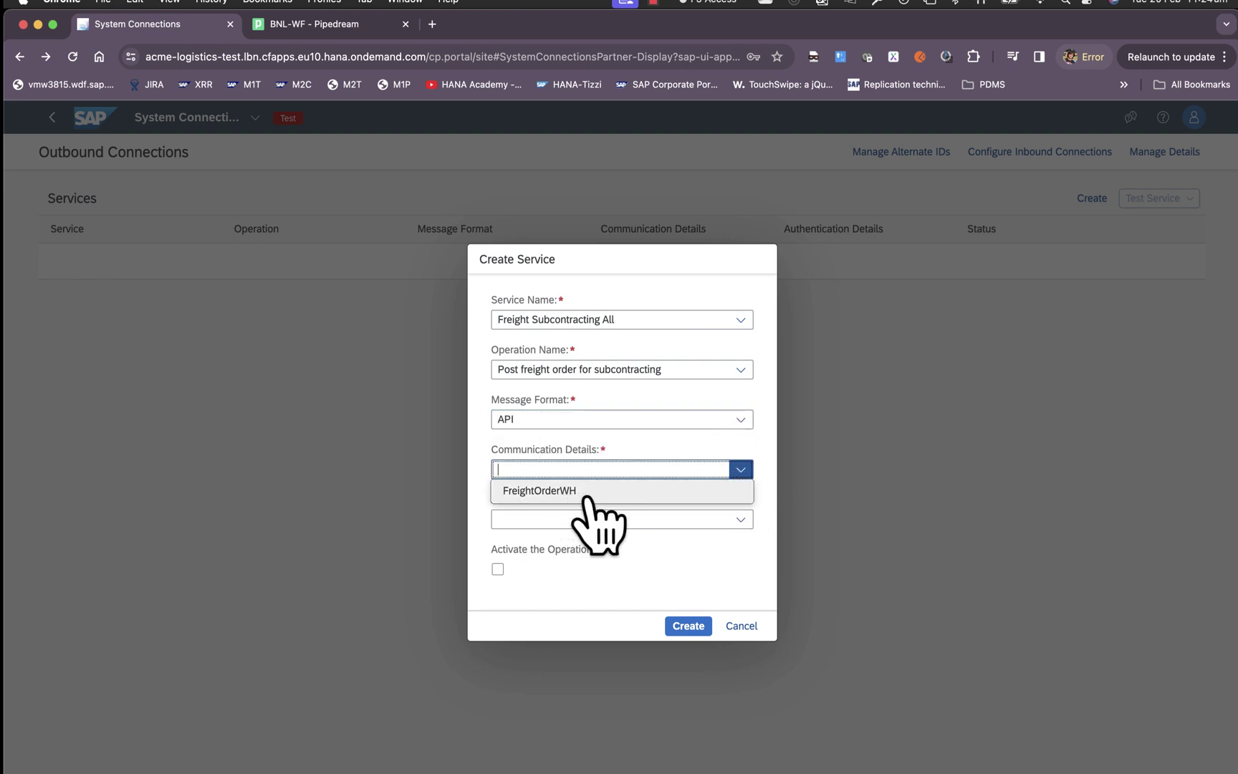
left_click(586, 491)
left_click(738, 520)
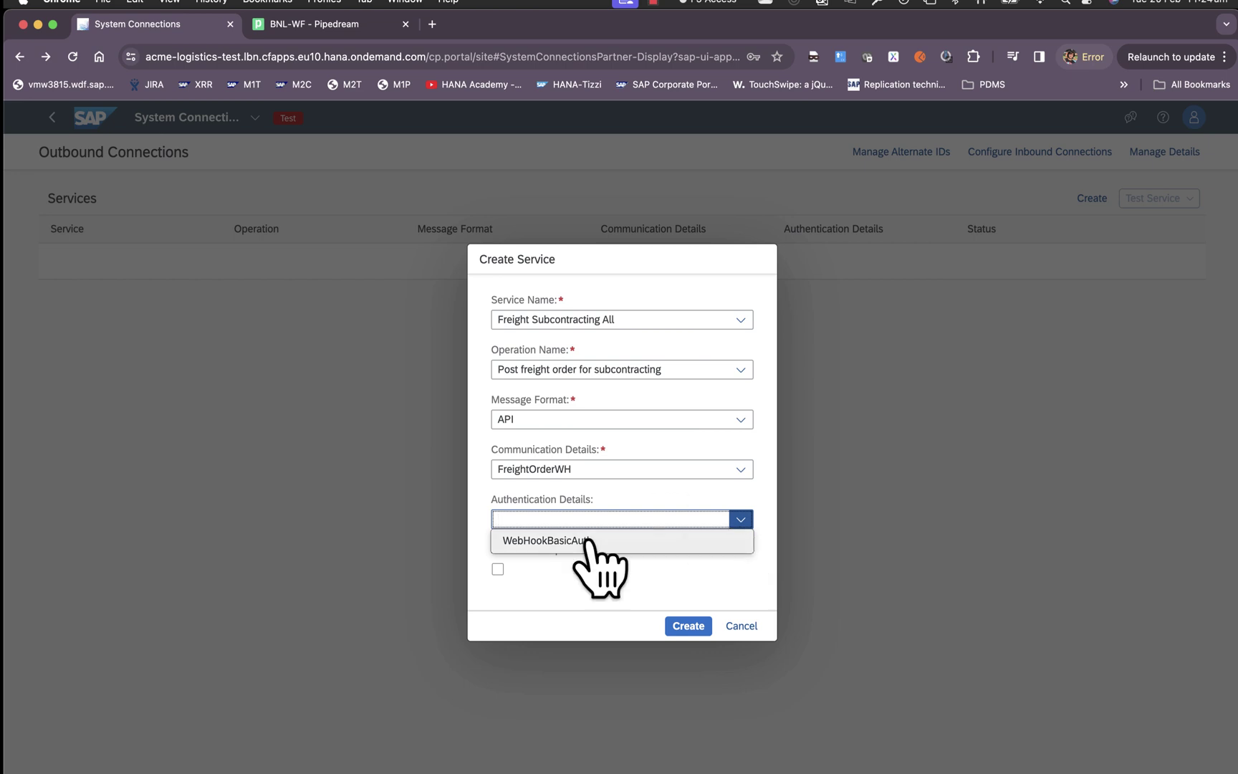
left_click(547, 541)
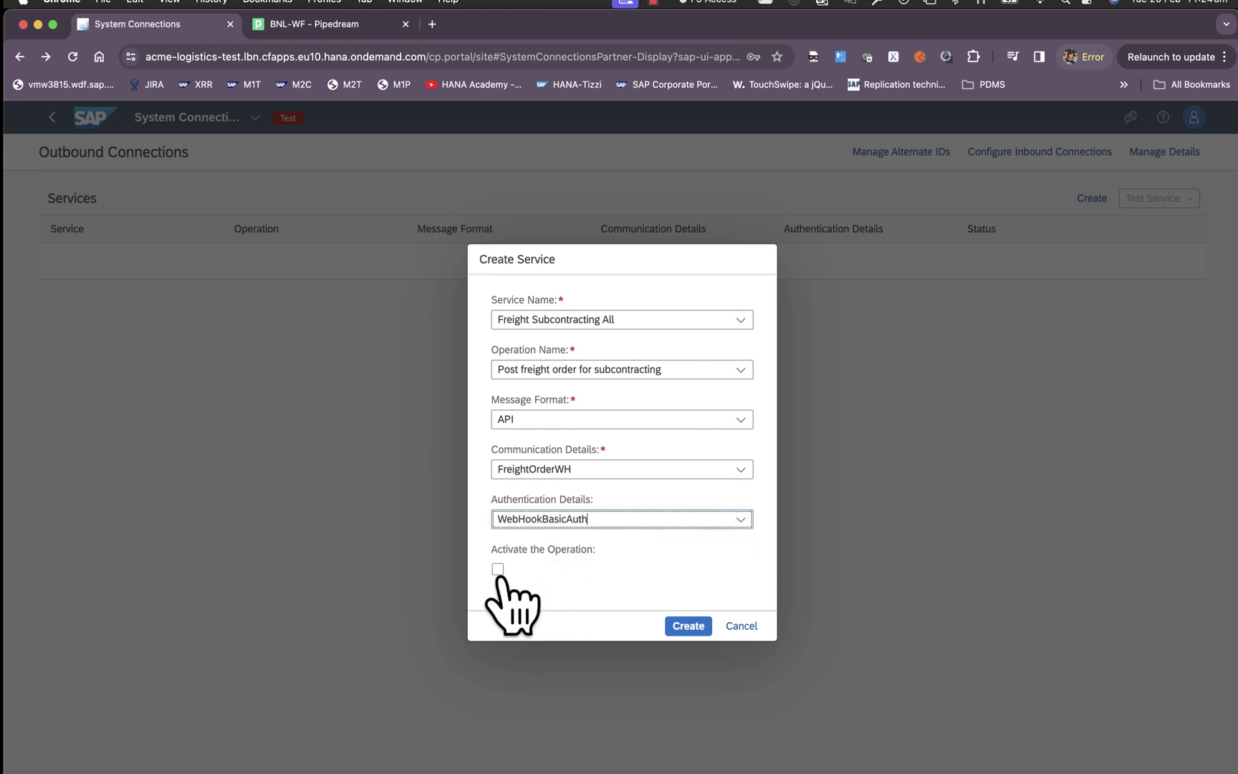
left_click(682, 626)
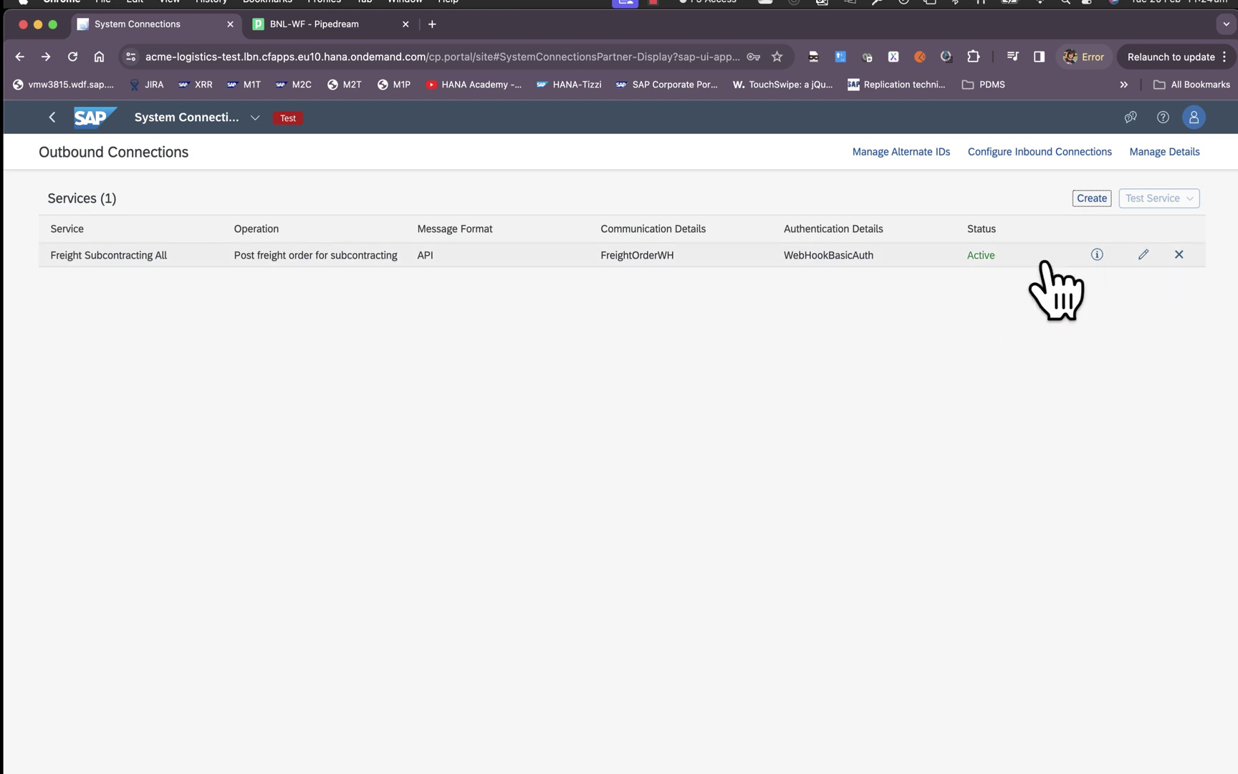
Test Freight Subcontracting All with the default payload and acknowledge the returned test document ID.
left_click(580, 260)
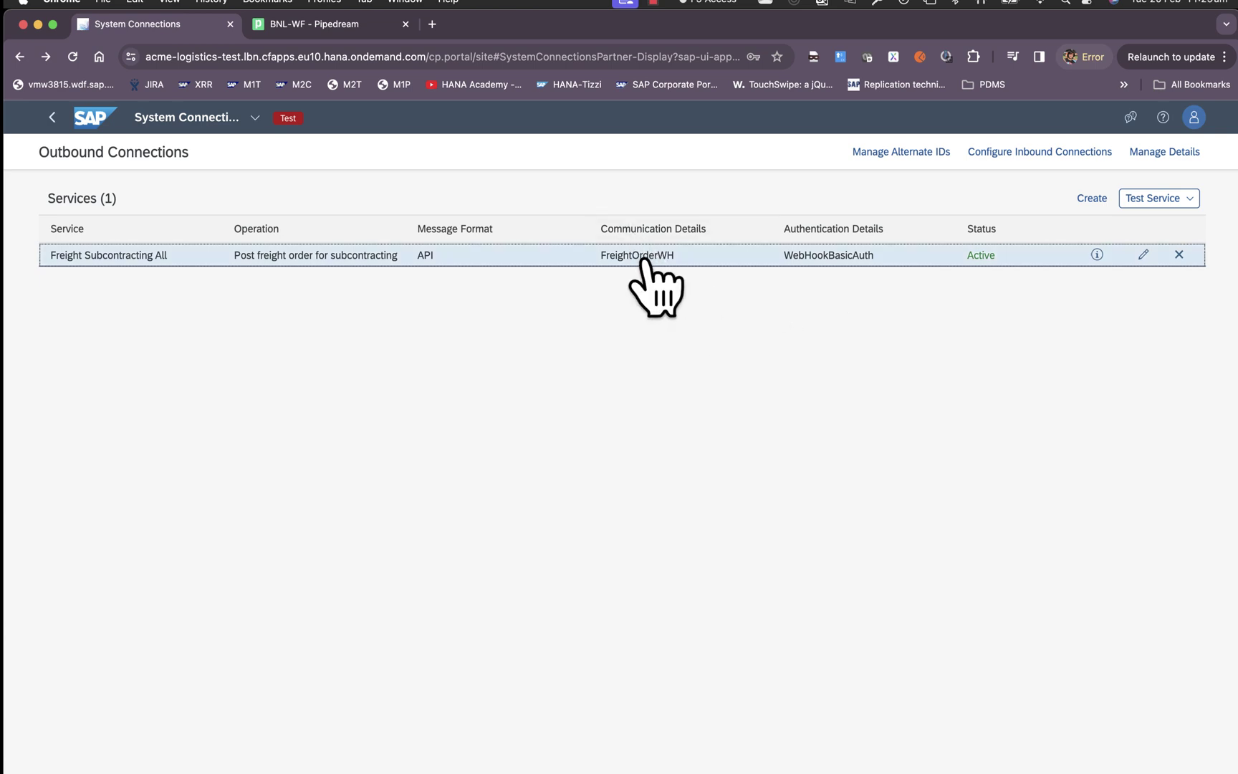
left_click(1178, 200)
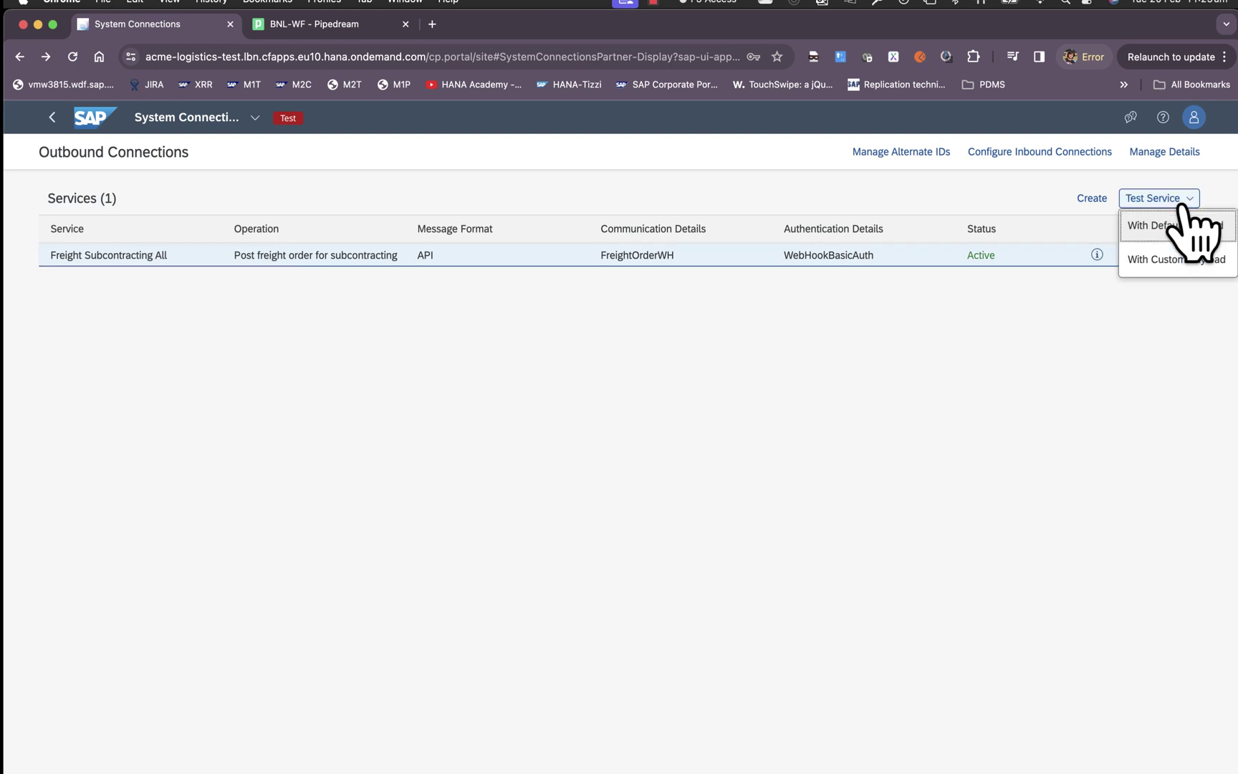
left_click(1191, 227)
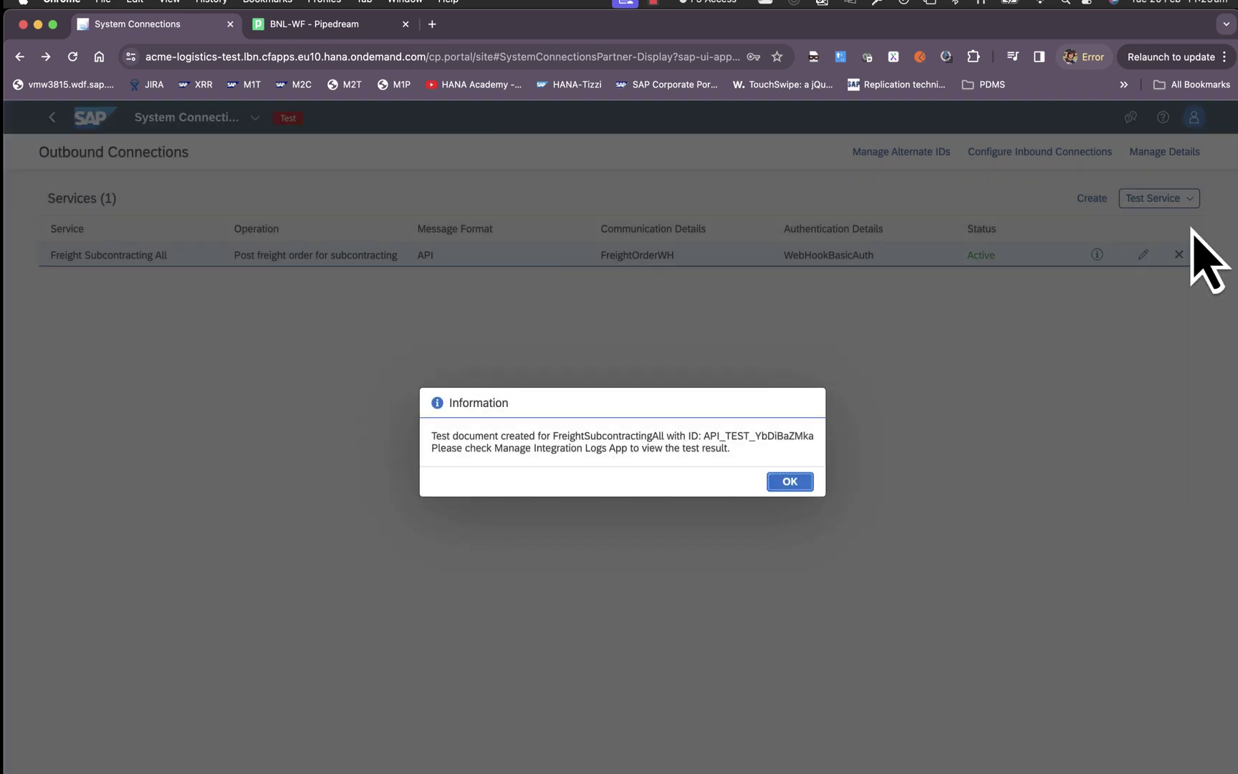
left_click_drag(704, 436, 815, 435)
left_click(792, 480)
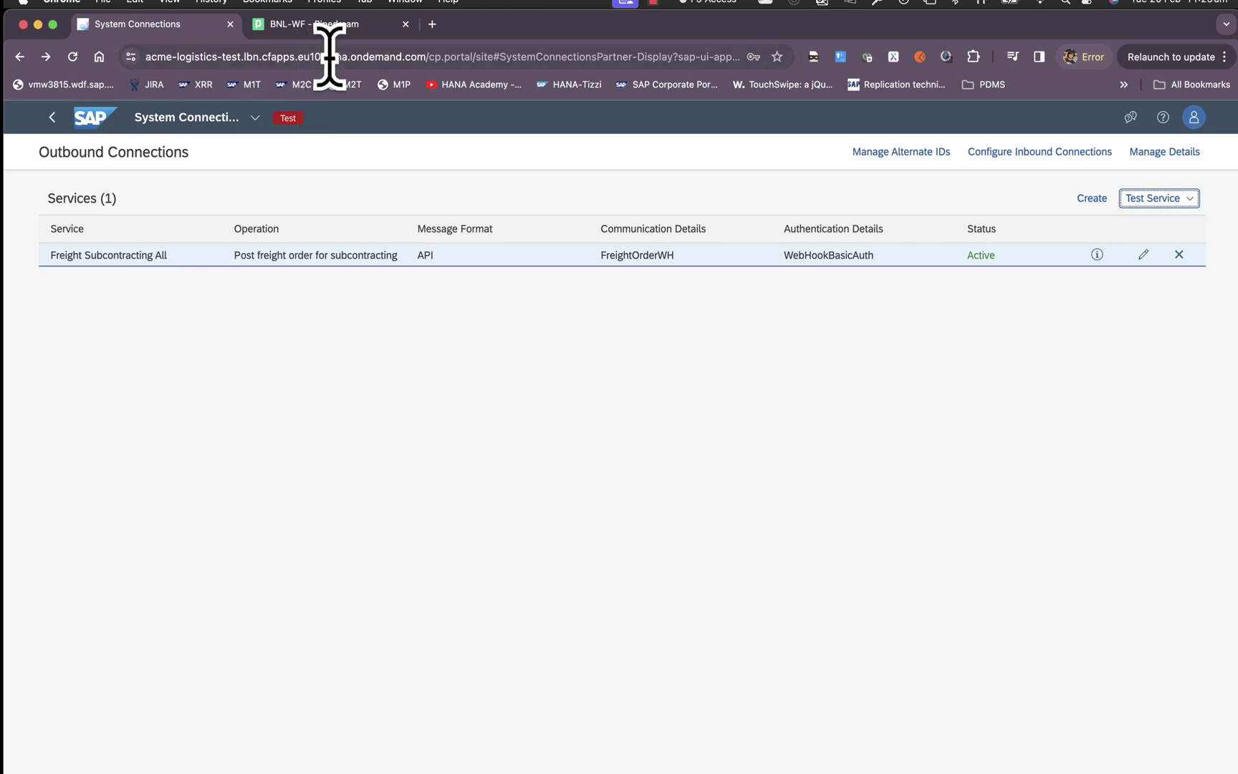
left_click(336, 26)
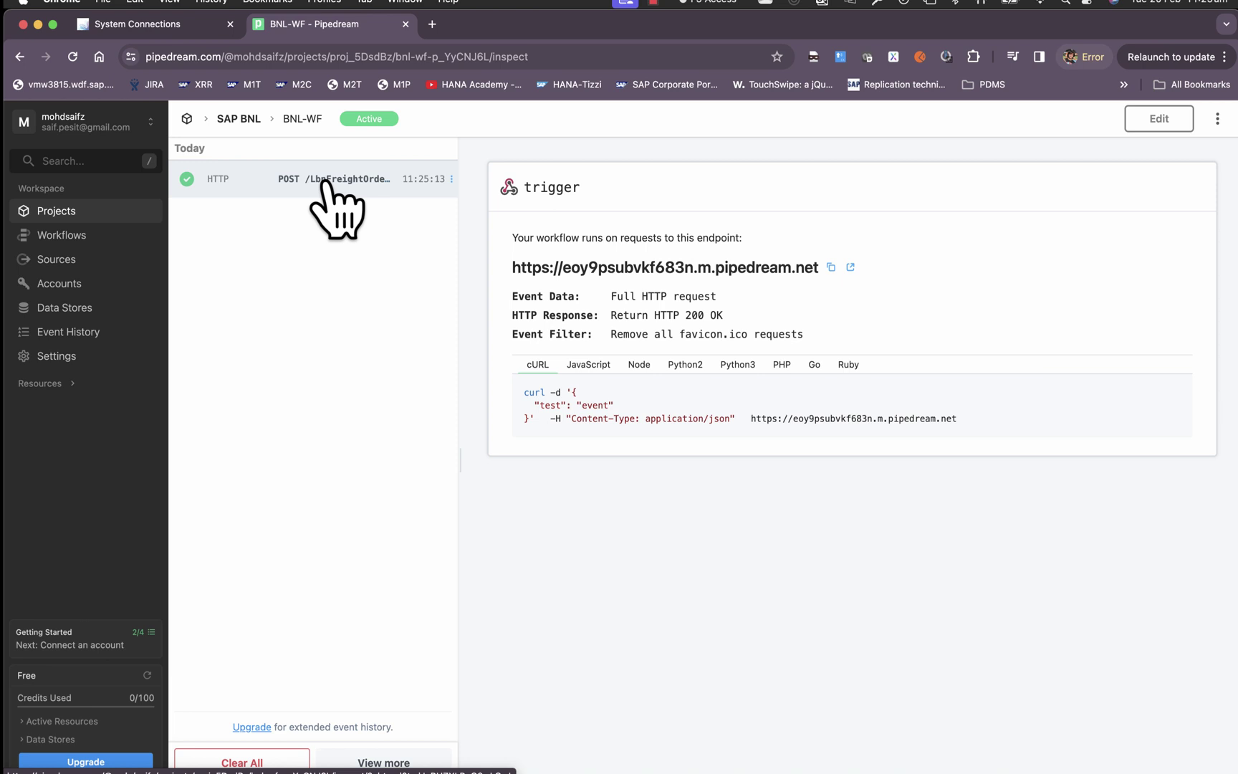
left_click(326, 184)
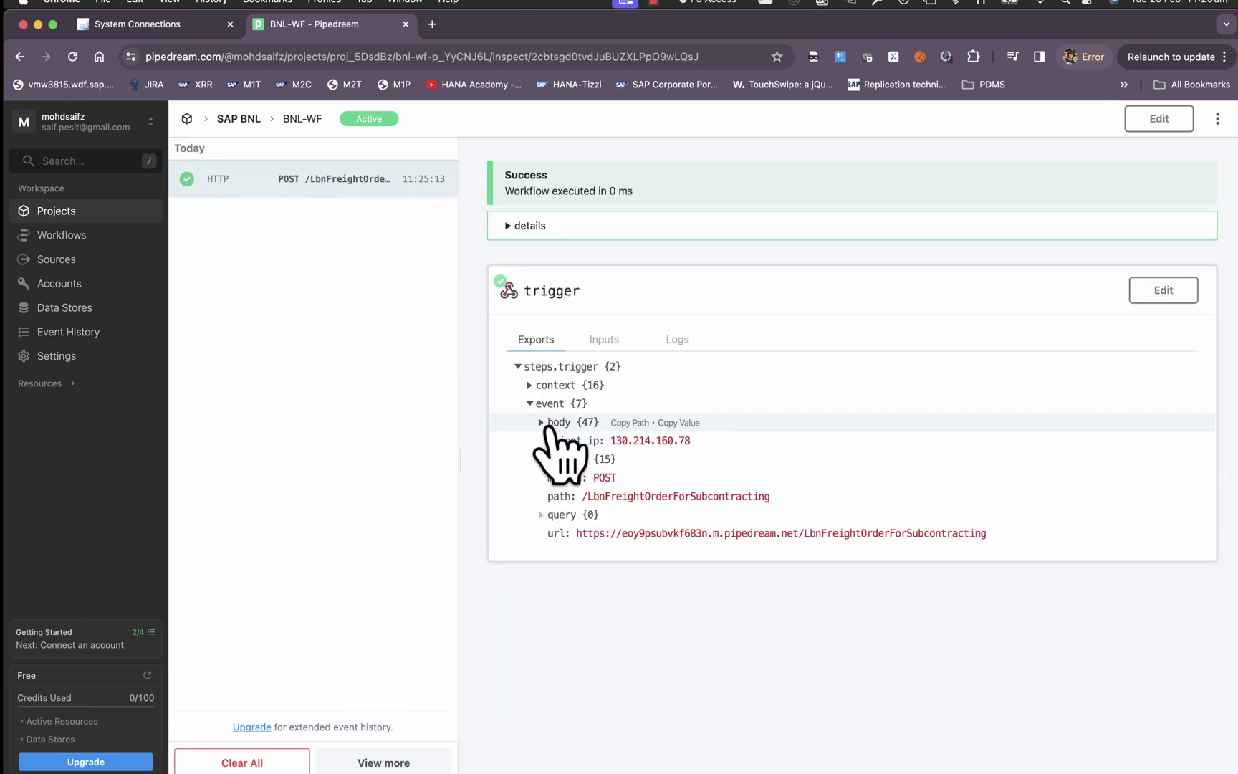
left_click(541, 422)
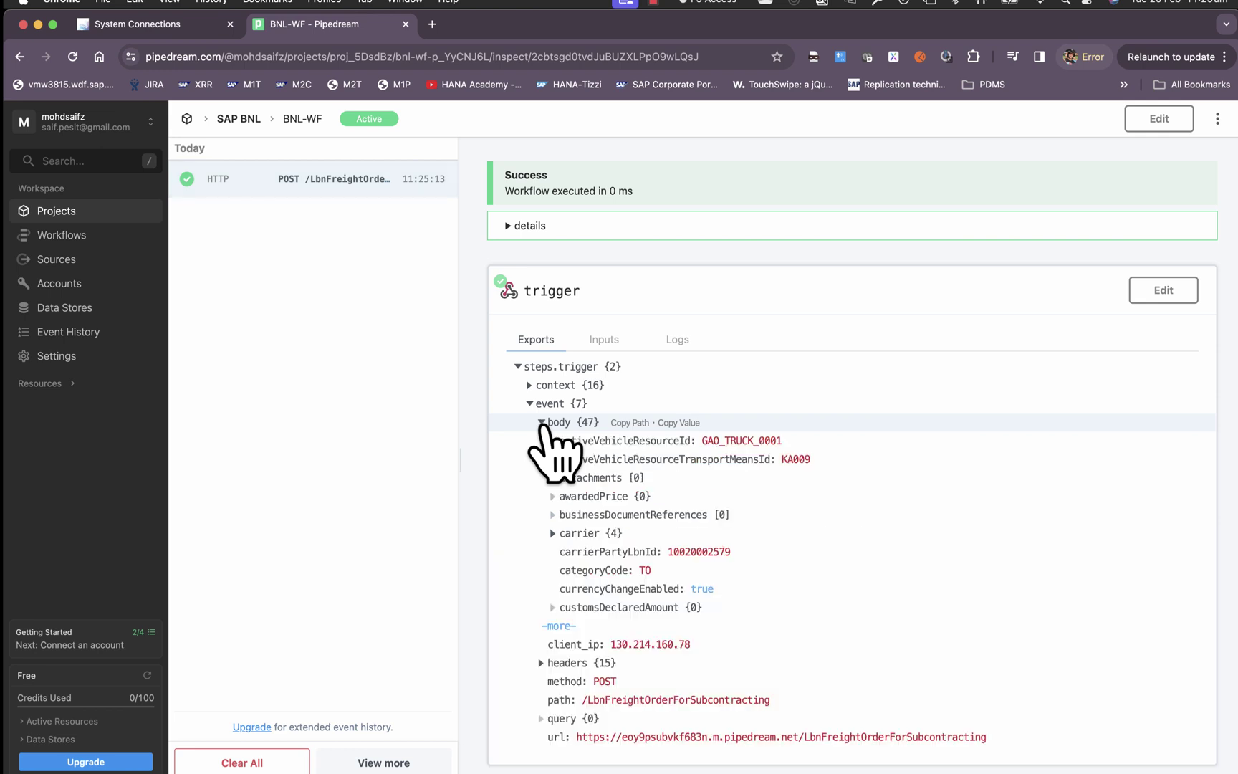
left_click(552, 533)
key("ctrl+shift+Tab")
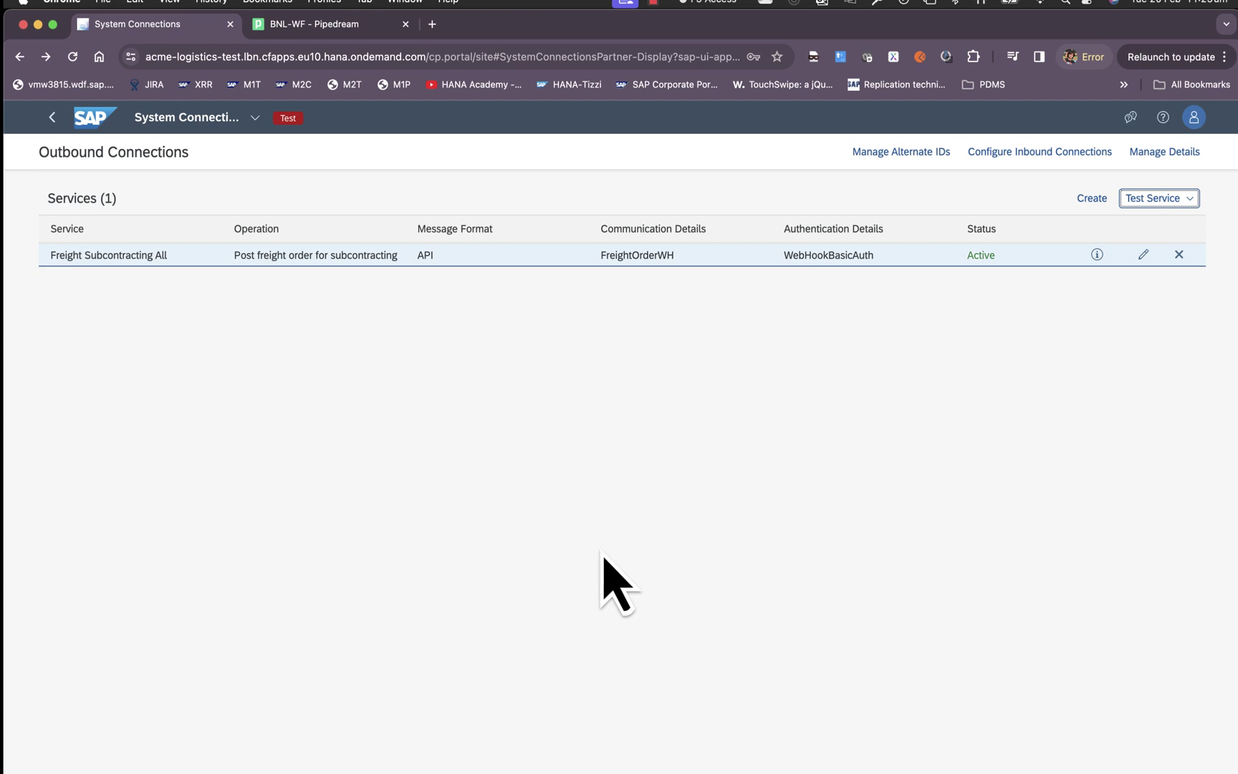